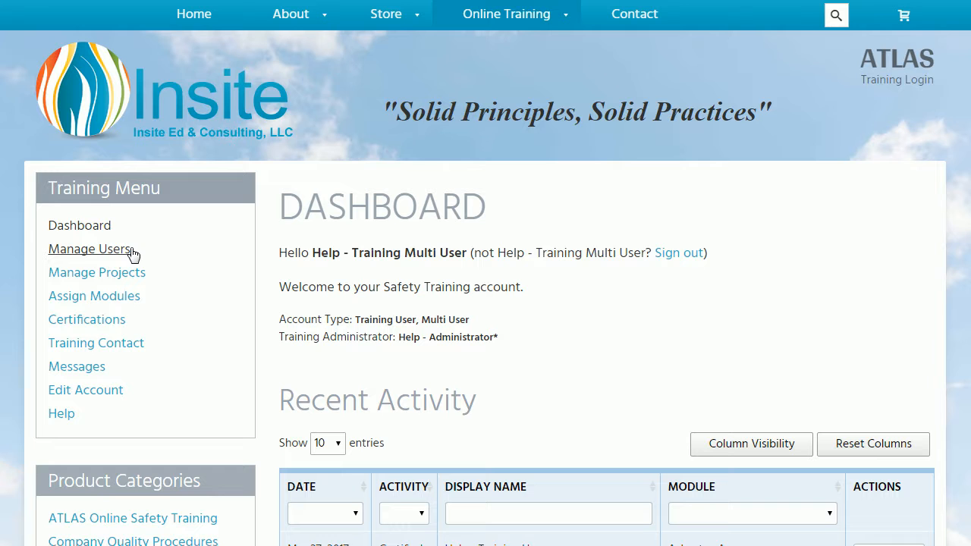
Review the Training Menu Overview on the dashboard and open the Manage Users page
click(79, 251)
scroll(290, 210, down, 5)
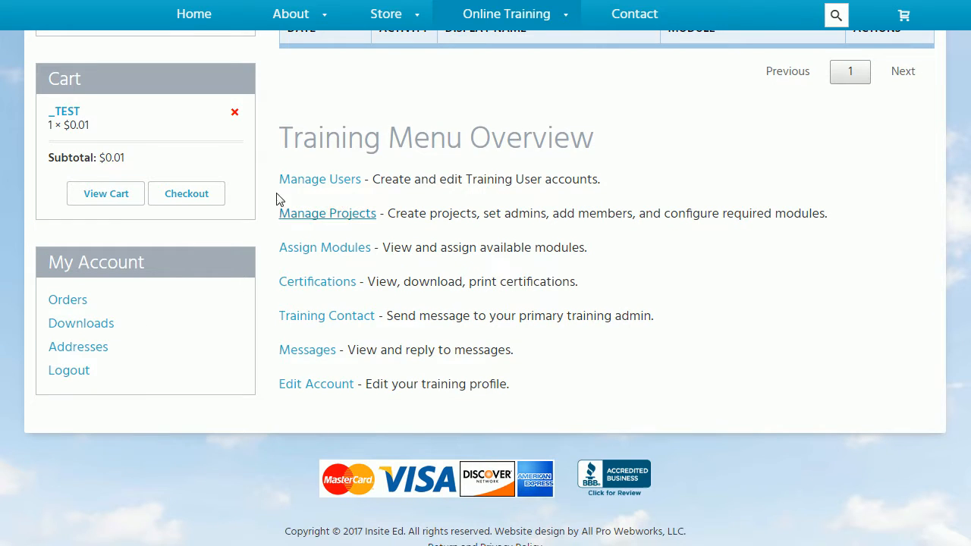
drag(271, 148, 701, 159)
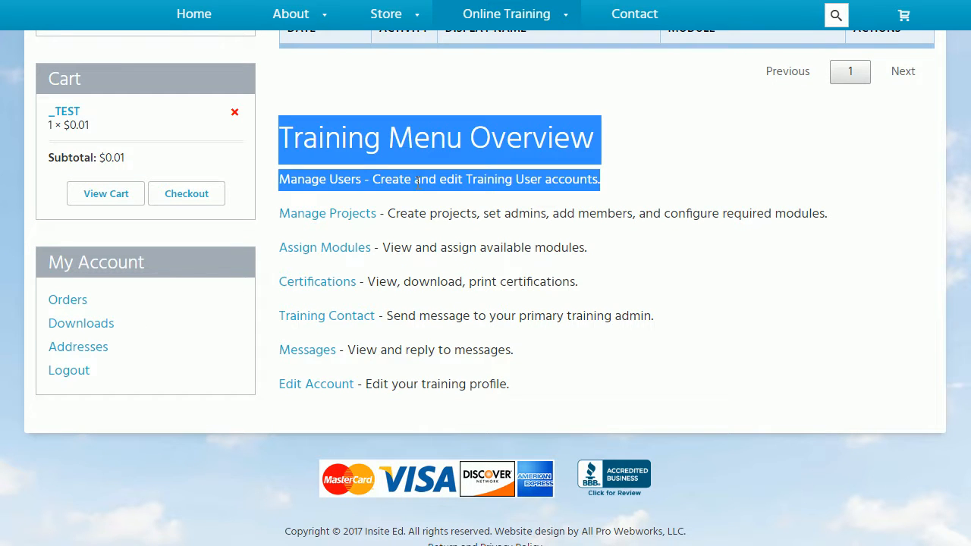
click(313, 189)
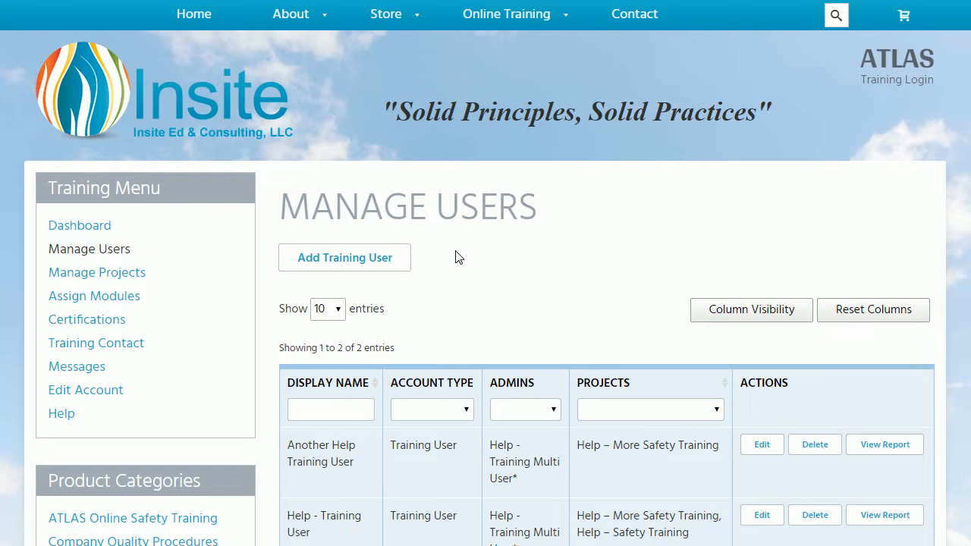
Start a new training user with first name "Another Help" and last name "- Training User"
click(367, 261)
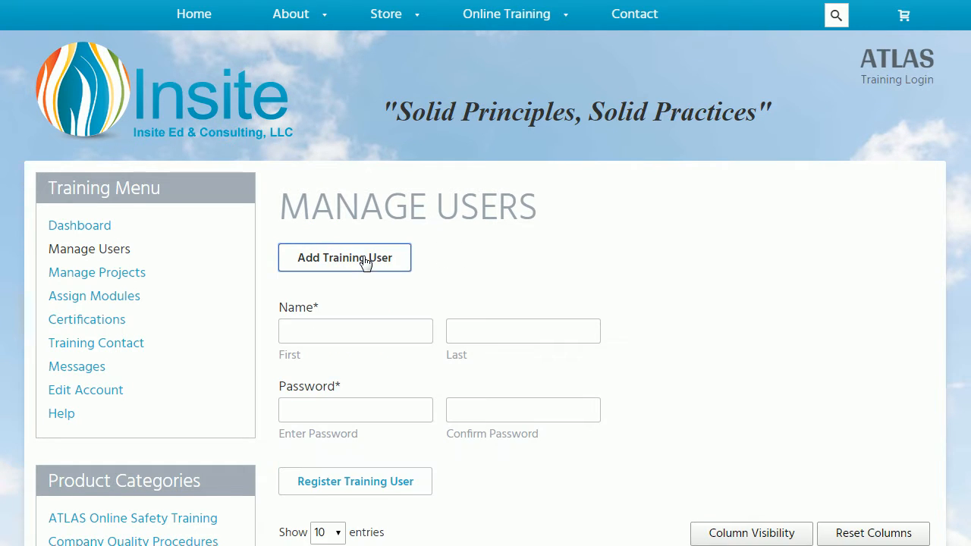
click(339, 330)
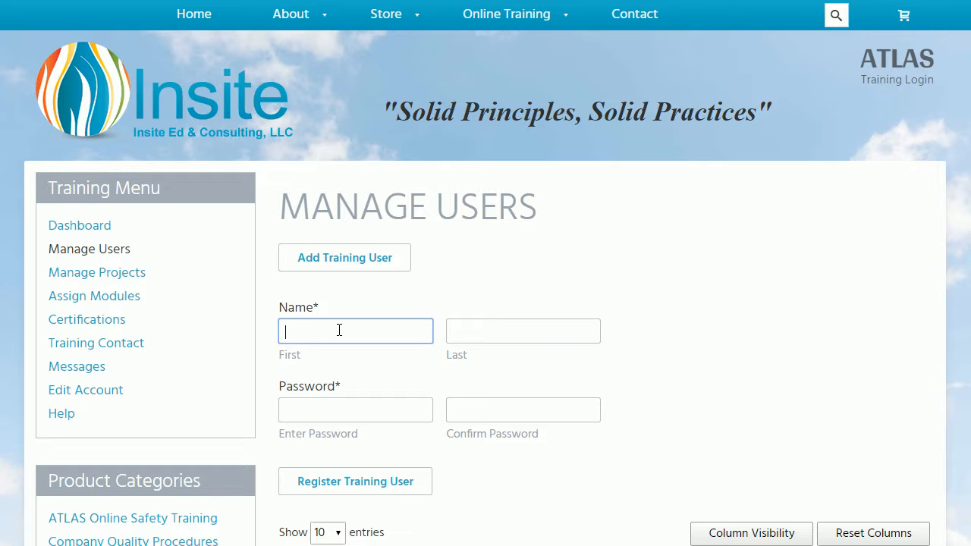
text(Another Help)
key(Tab)
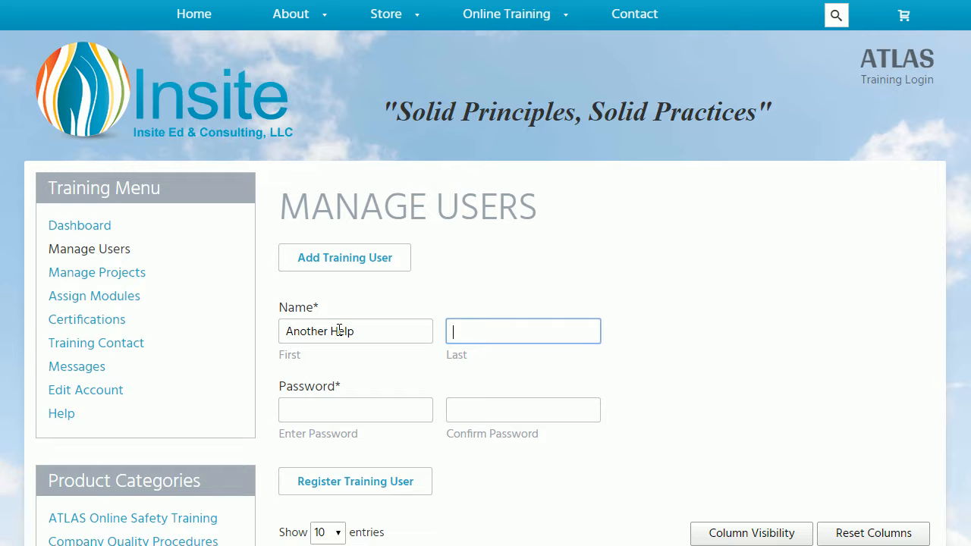
text(- Training User)
key(Tab)
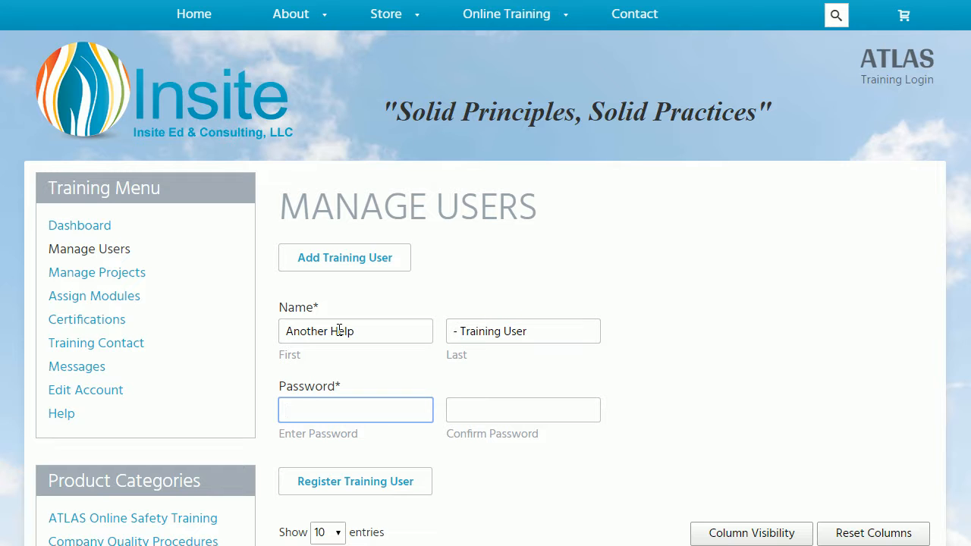
Enter and confirm the new training user's password, and register the user
text(••••••••)
key(Tab)
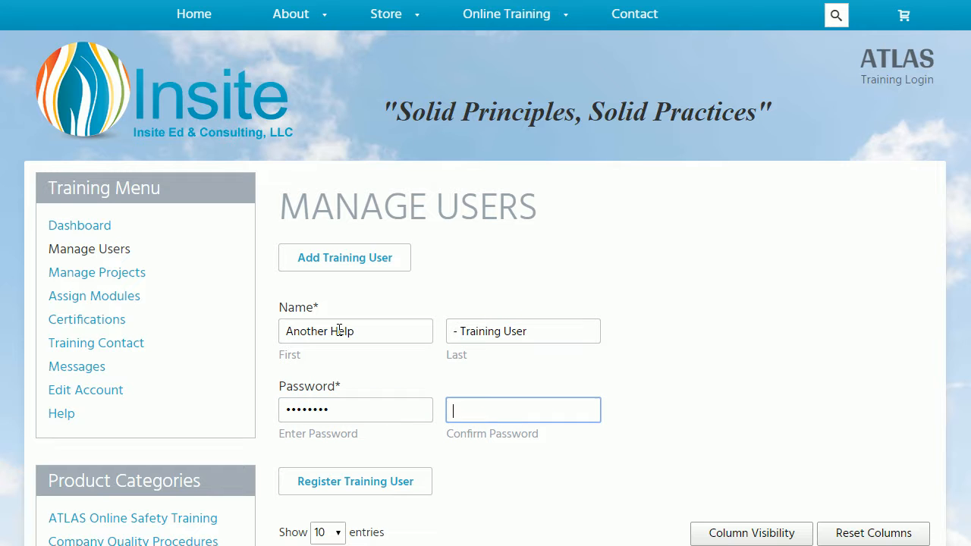
text(••••••••)
click(388, 489)
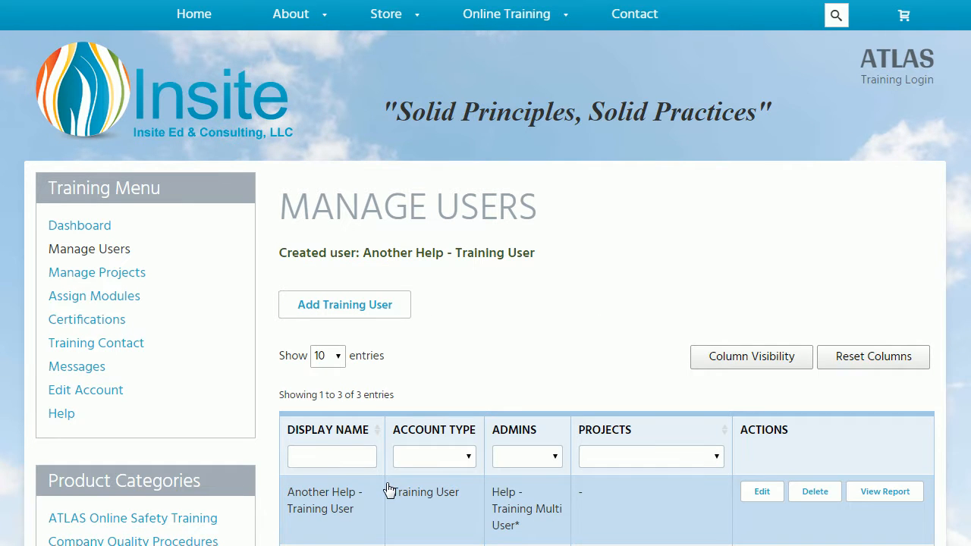
Start a new project on the Manage Projects page and check which project admins can be chosen
click(116, 282)
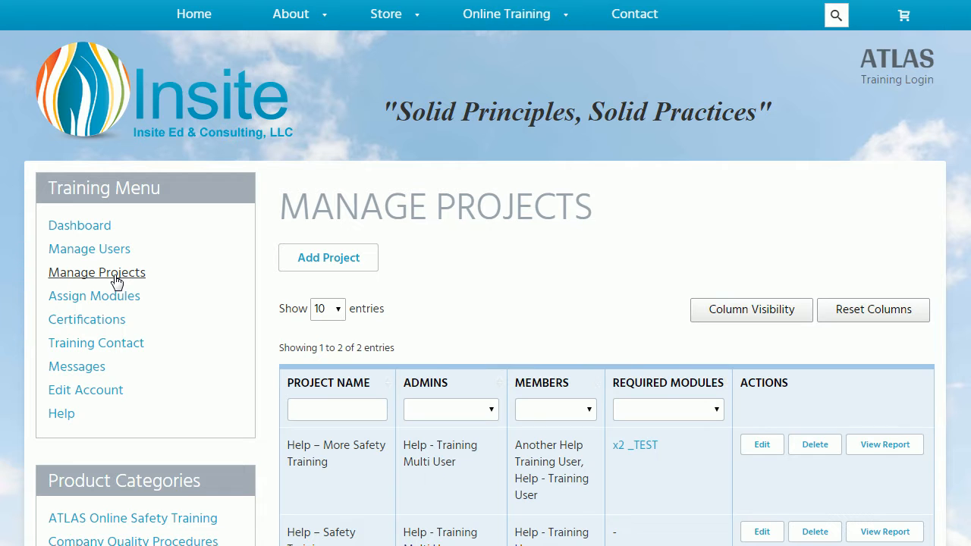
click(308, 262)
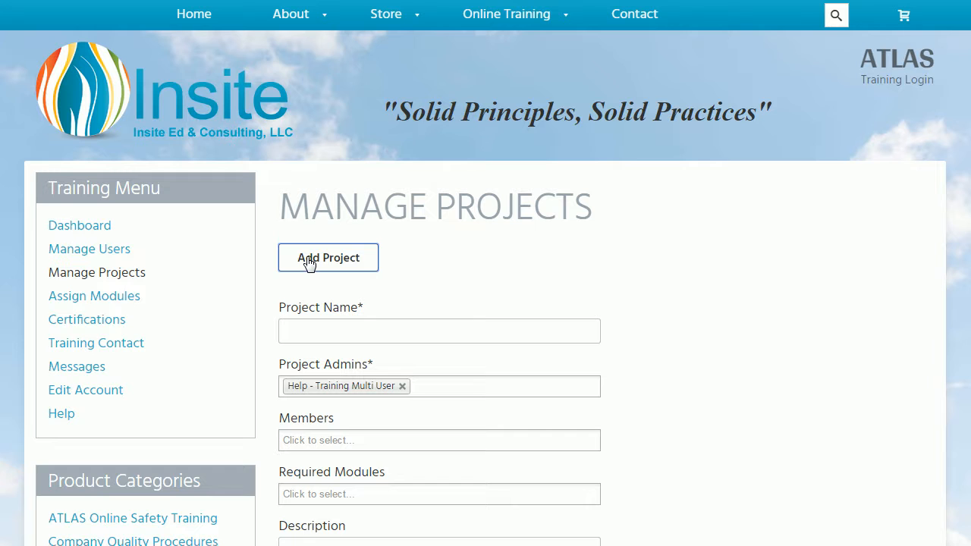
click(354, 326)
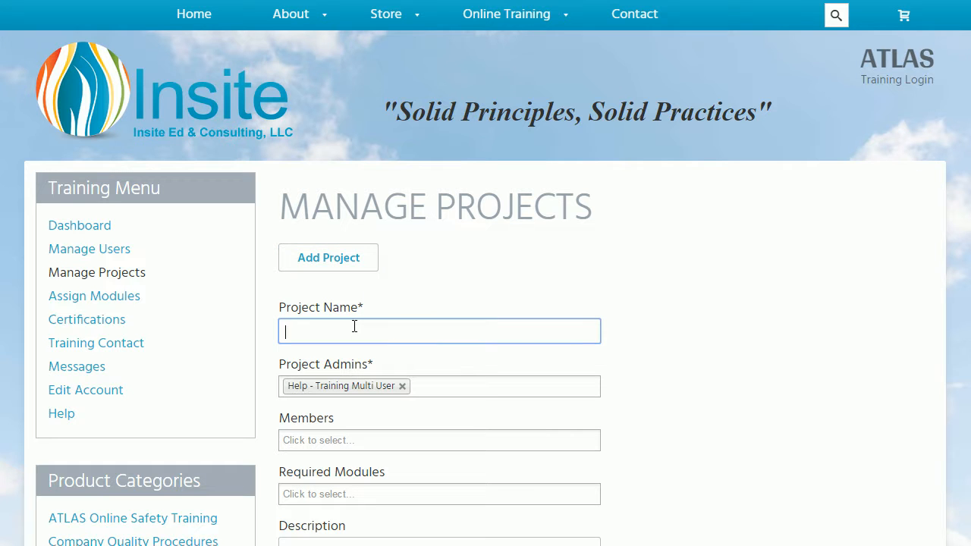
scroll(354, 326, down, 2)
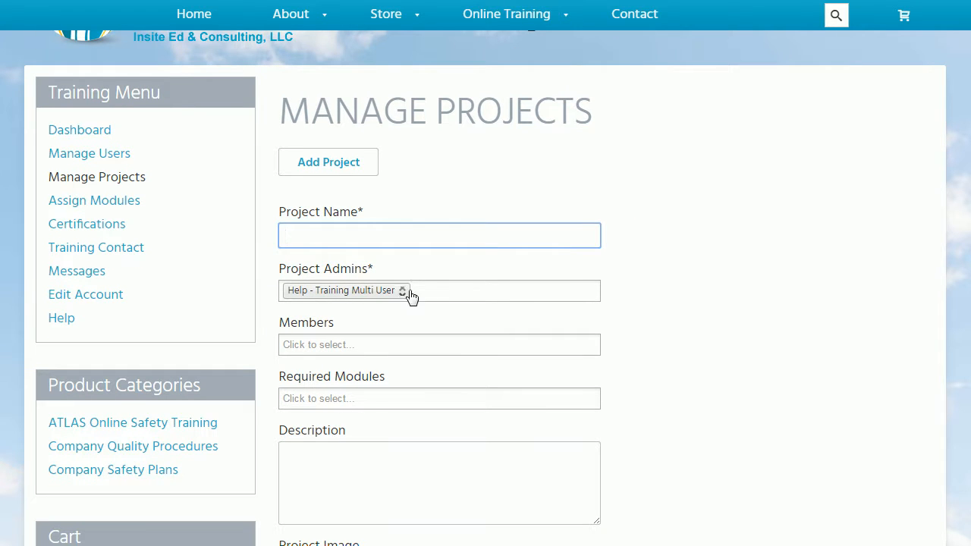
click(437, 295)
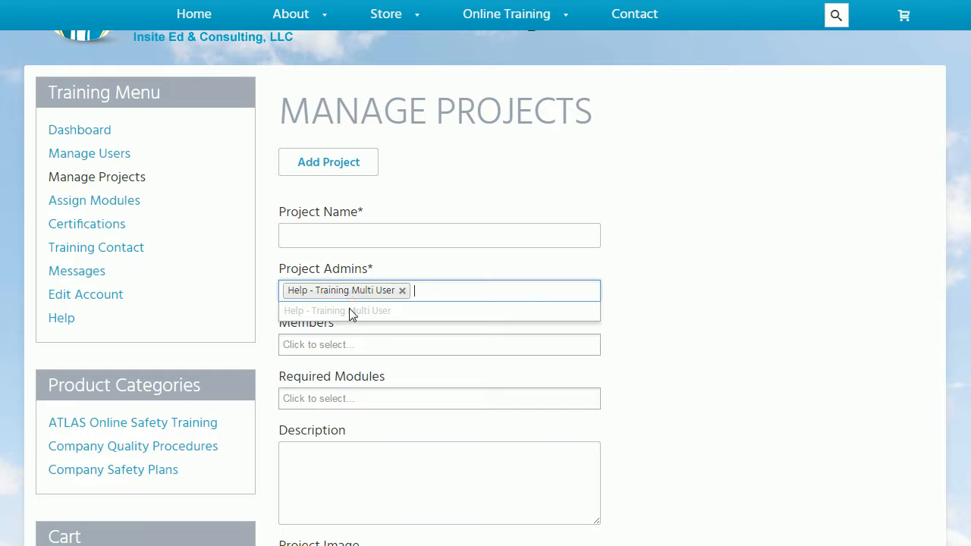
Add Another Help - Training User and Another Help Training User as project members, and make _TEST a required module
click(336, 341)
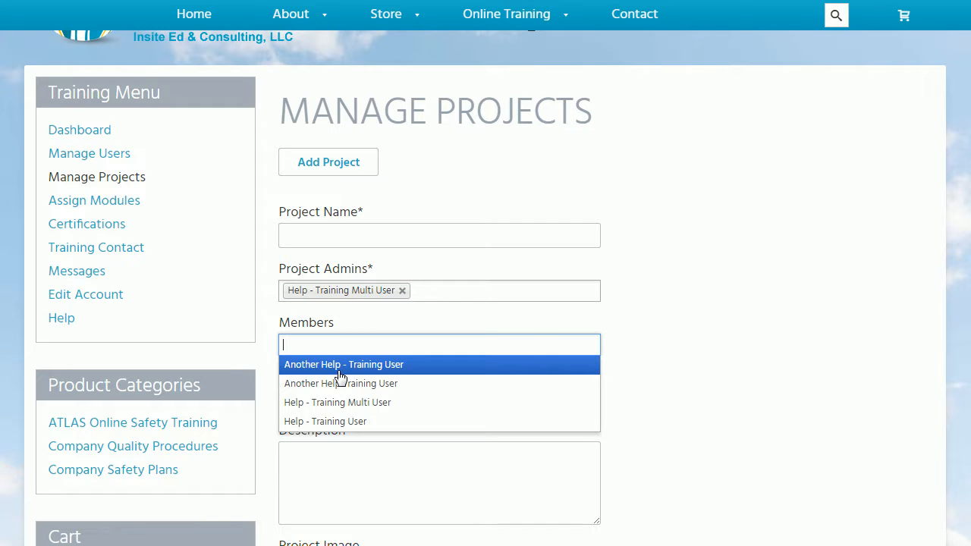
click(338, 367)
click(448, 342)
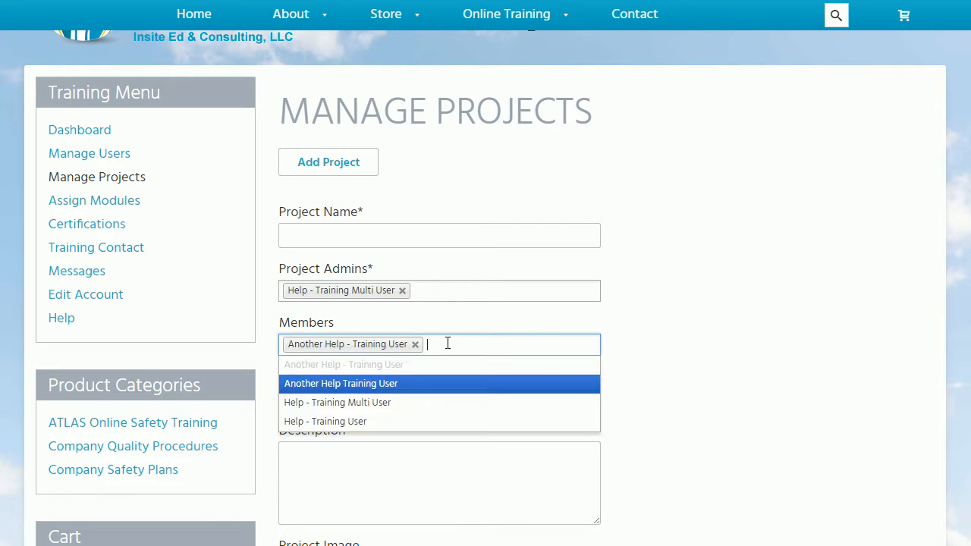
click(377, 386)
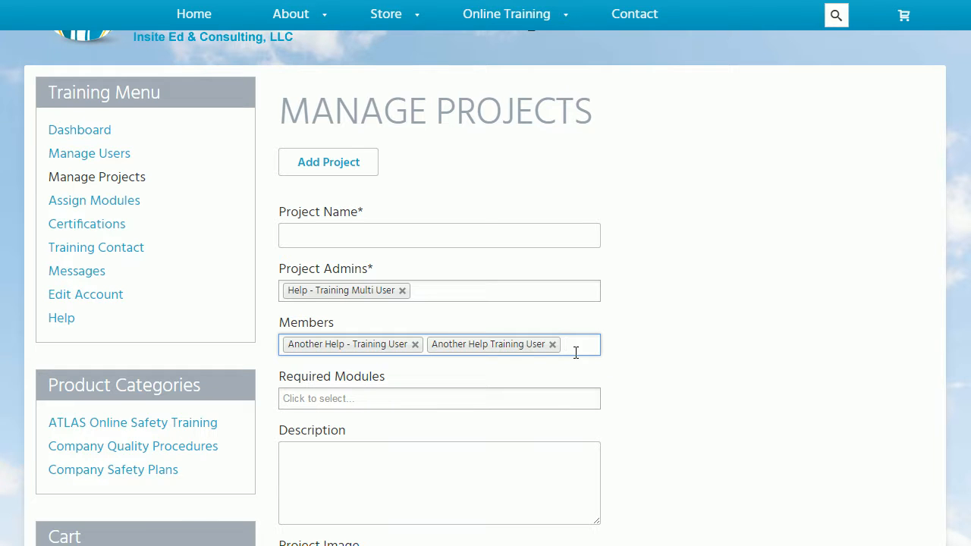
click(385, 395)
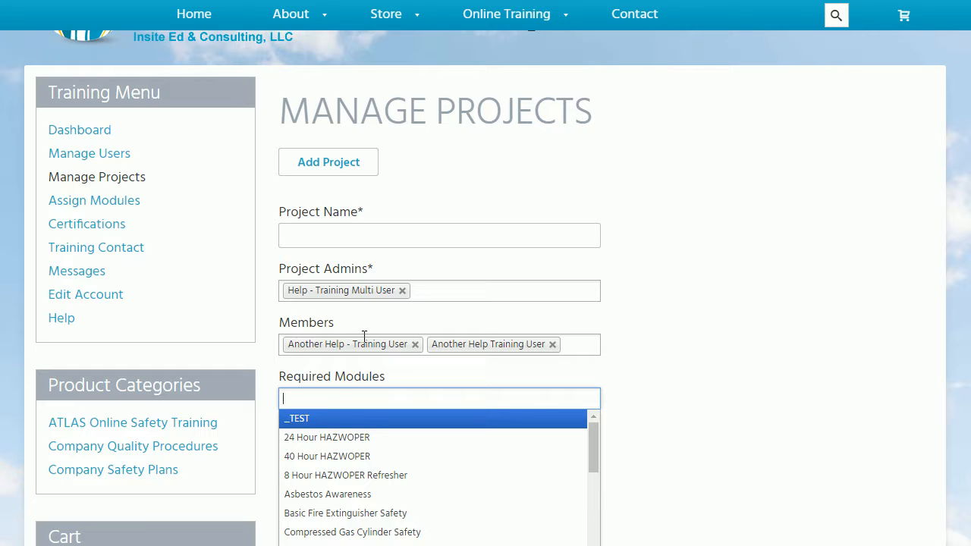
click(323, 420)
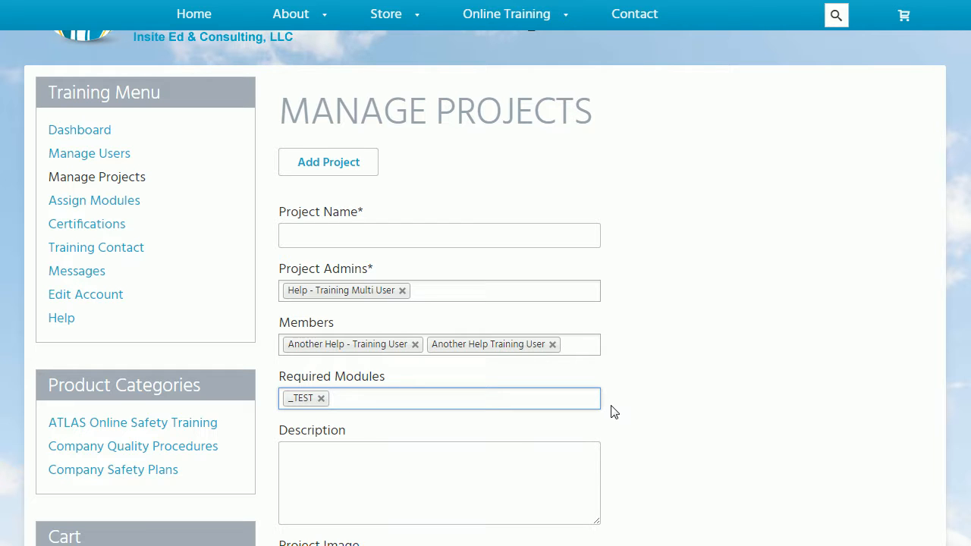
click(616, 441)
Name the project "Another Training Project" and create it
scroll(616, 441, down, 1)
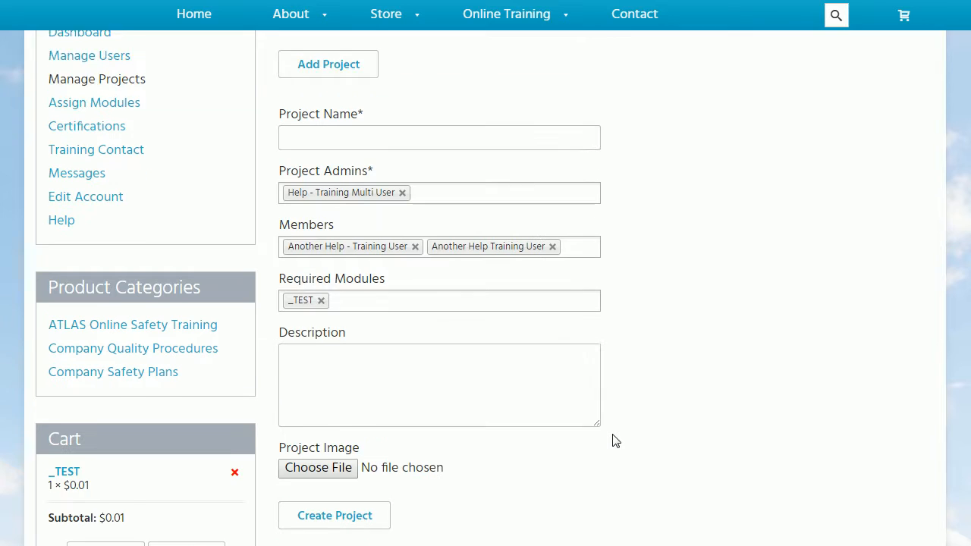
scroll(616, 441, down, 1)
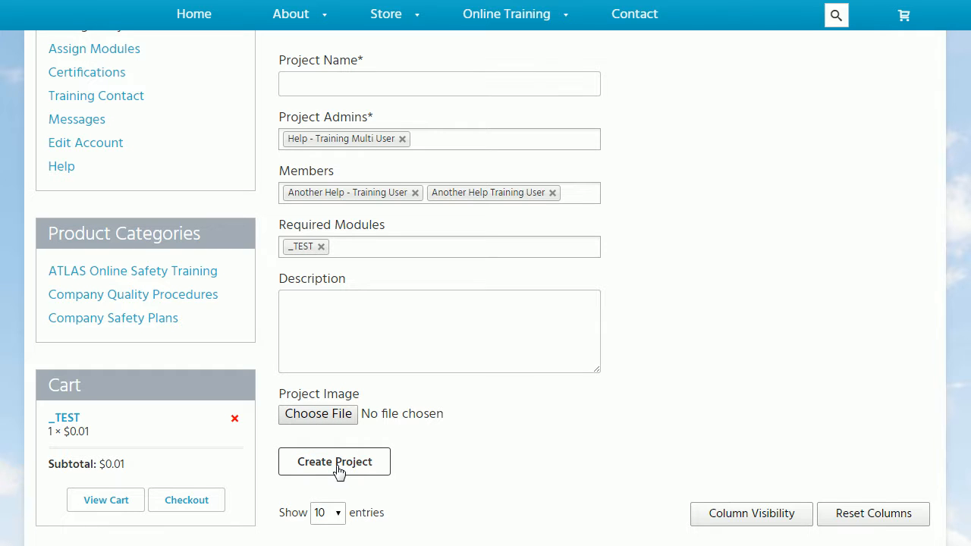
click(316, 82)
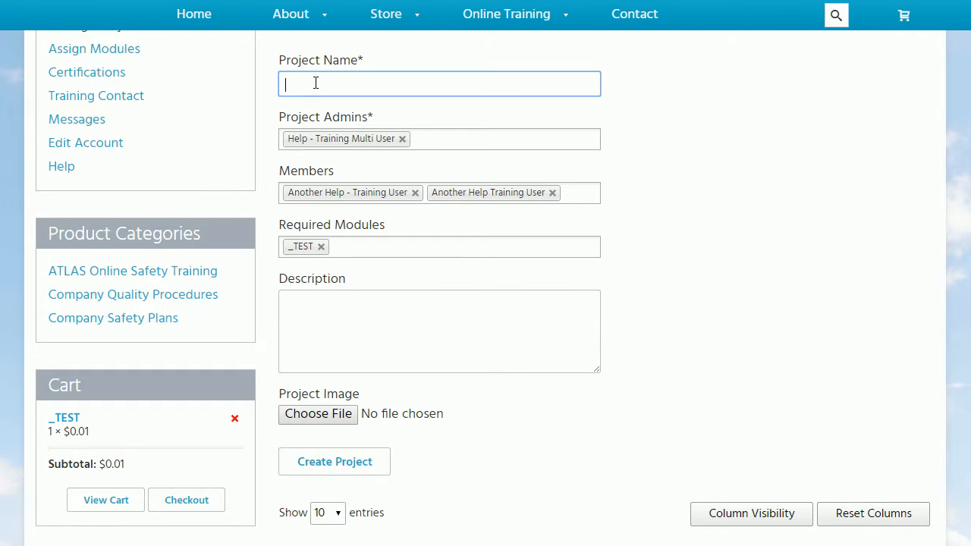
text(Another Training Project)
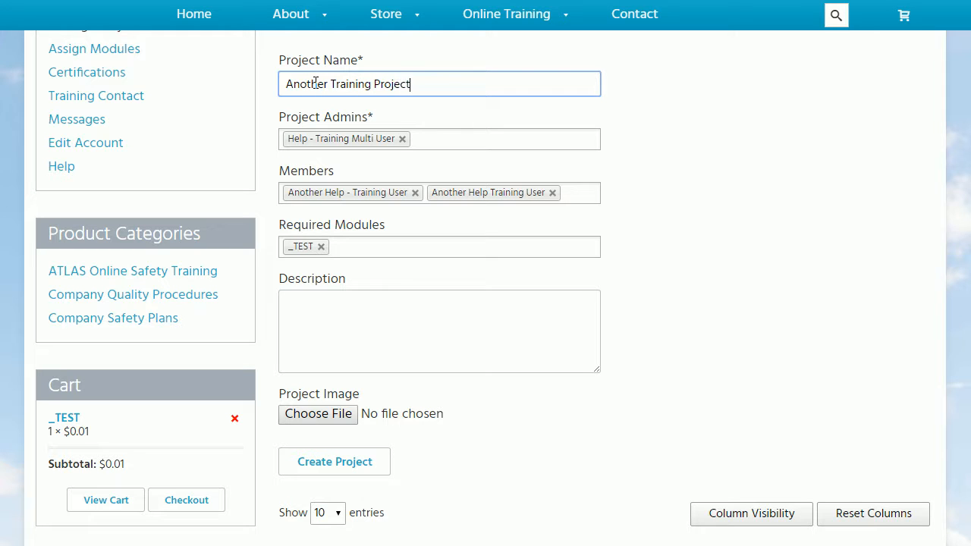
click(326, 457)
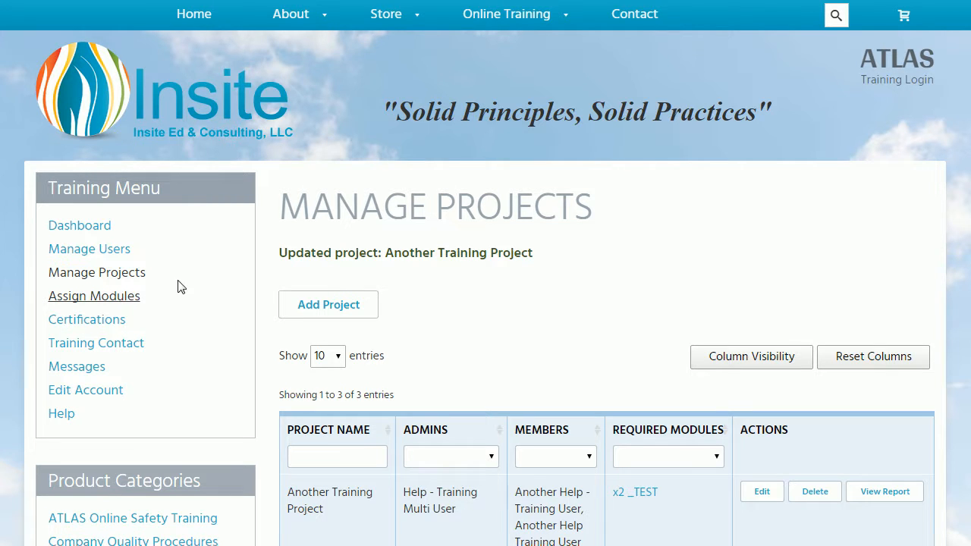
View the report for Another Training Project in the projects table
scroll(497, 334, down, 1)
scroll(497, 333, down, 1)
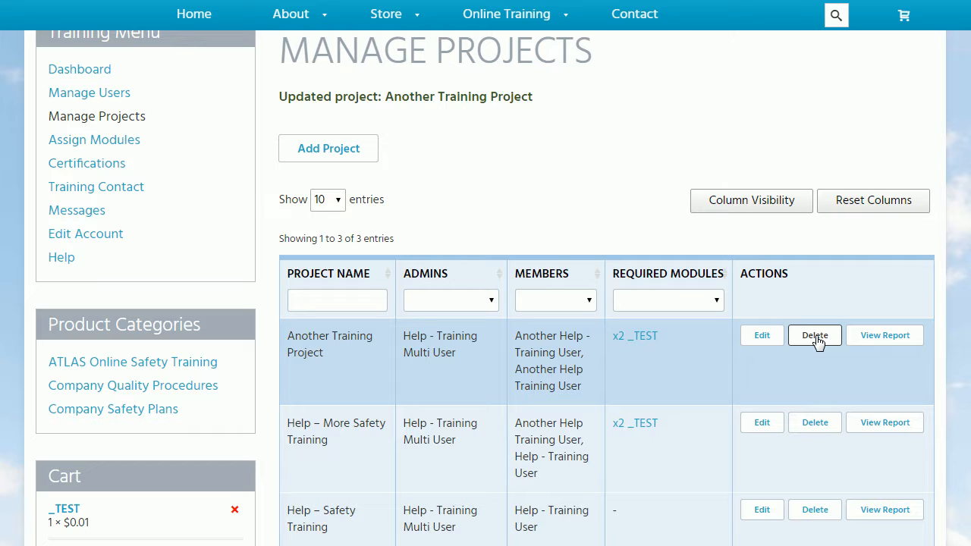
click(884, 337)
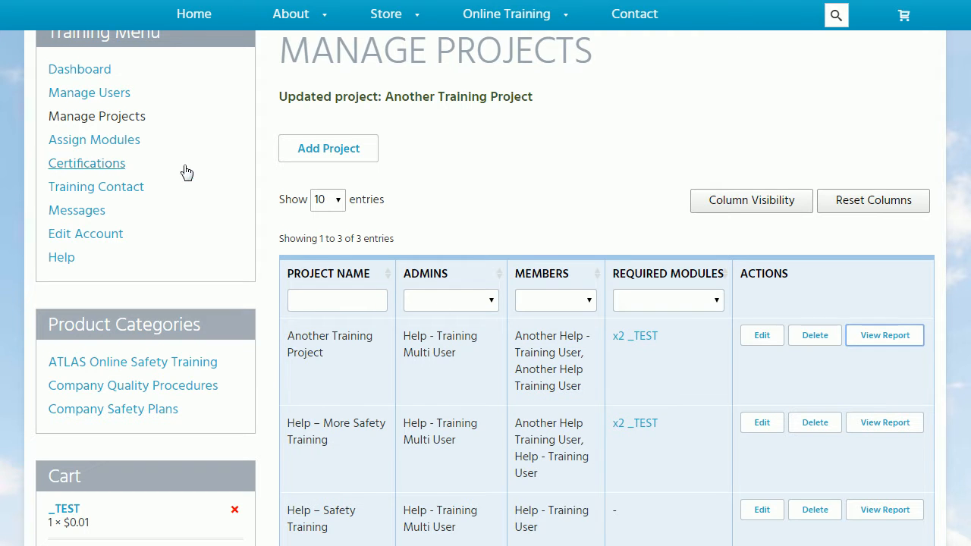
Examine the Assign Modules table filtered by the project Help – Safety Training and by None
click(88, 144)
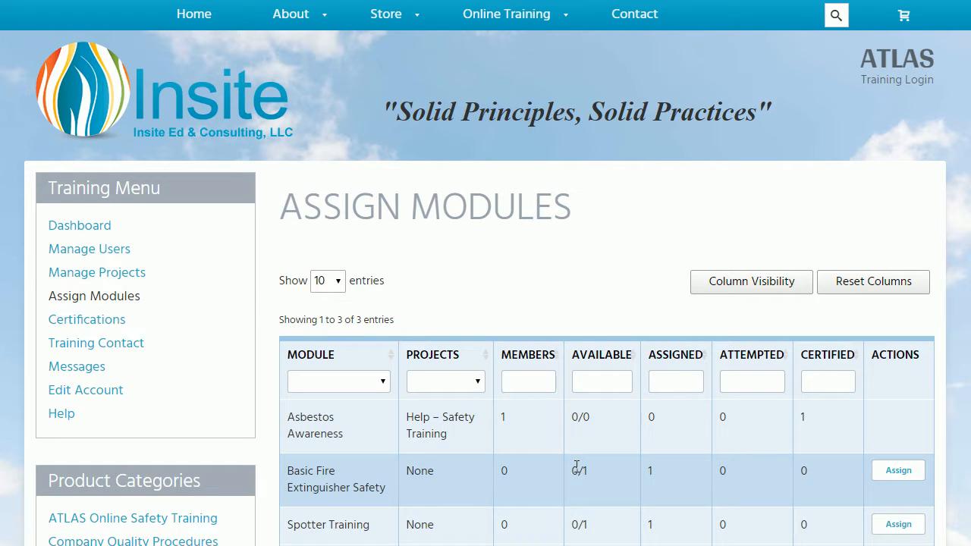
click(452, 382)
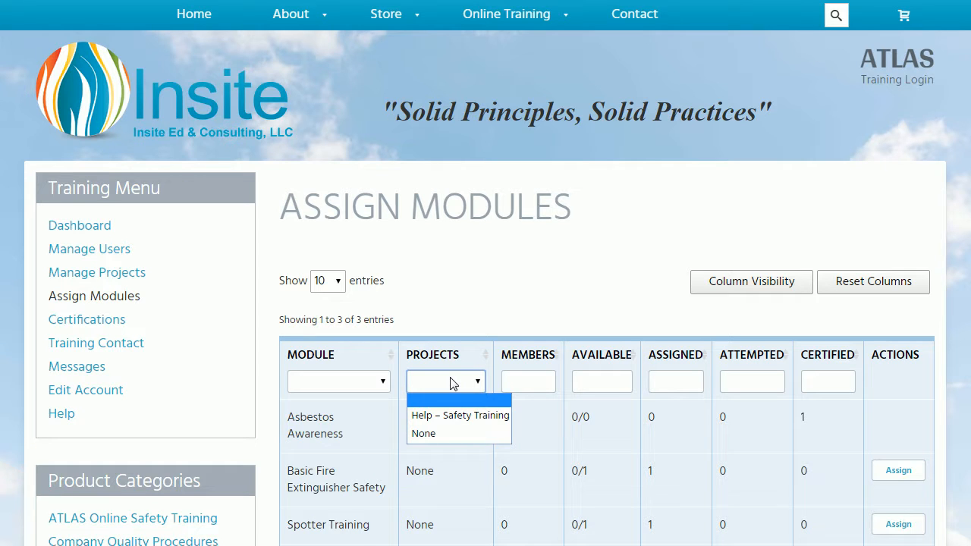
click(442, 415)
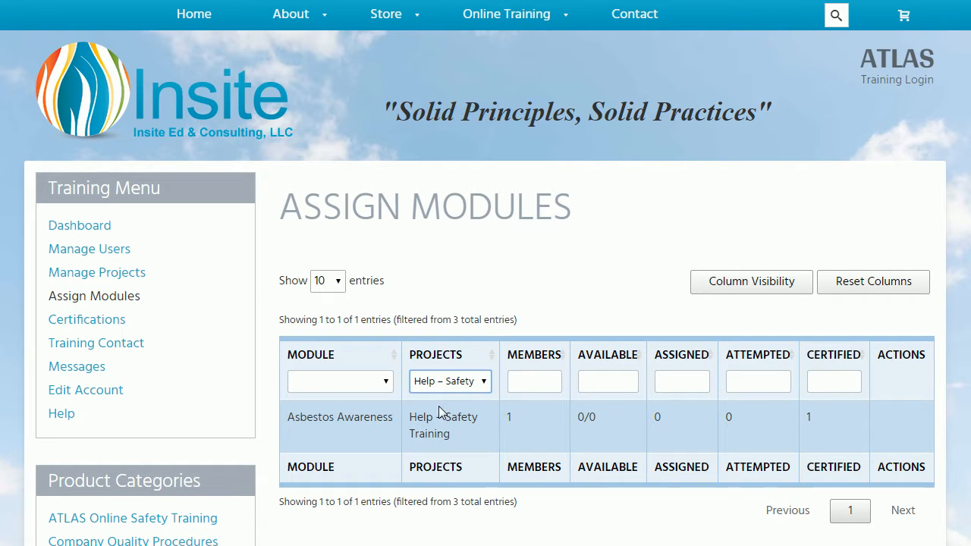
click(442, 387)
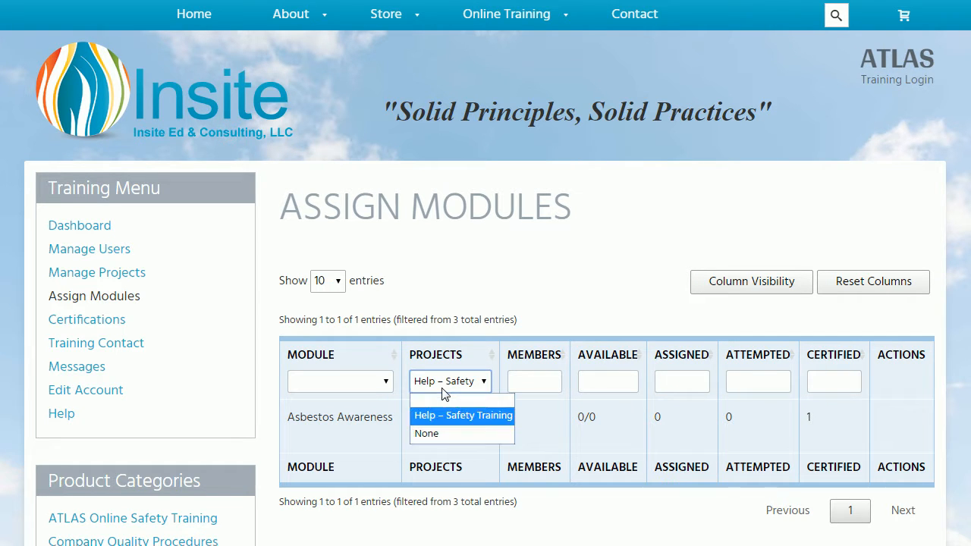
click(427, 433)
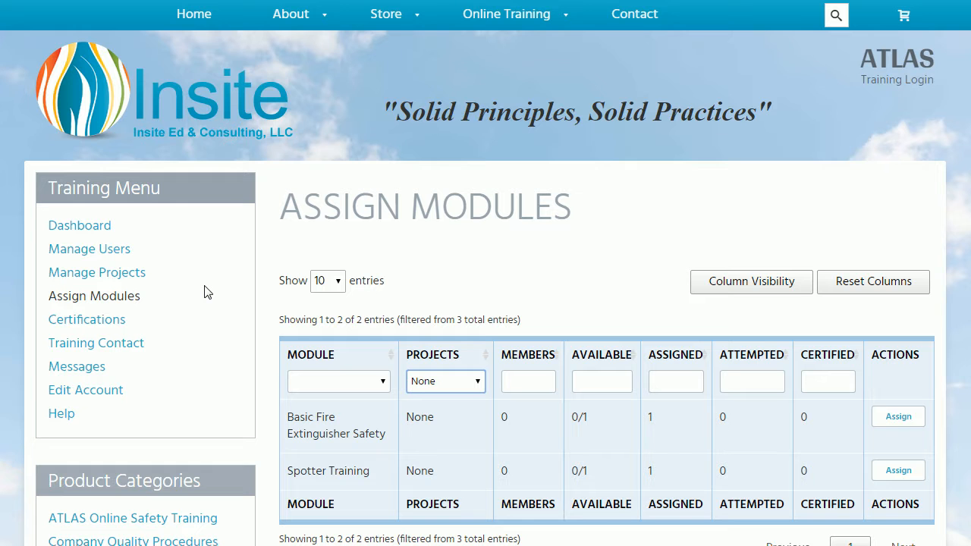
scroll(208, 293, down, 1)
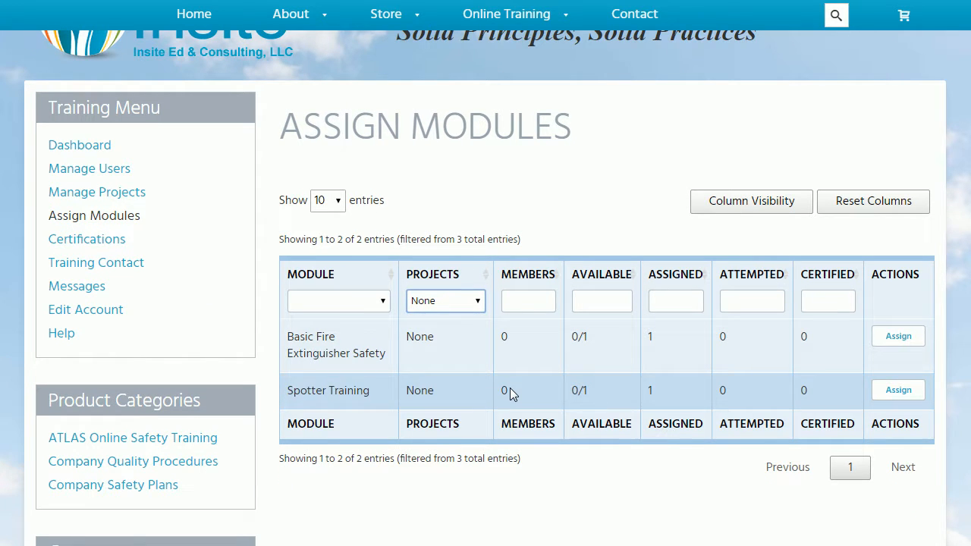
Return to Manage Projects and open the product page of the _TEST module required by Another Training Project
click(115, 195)
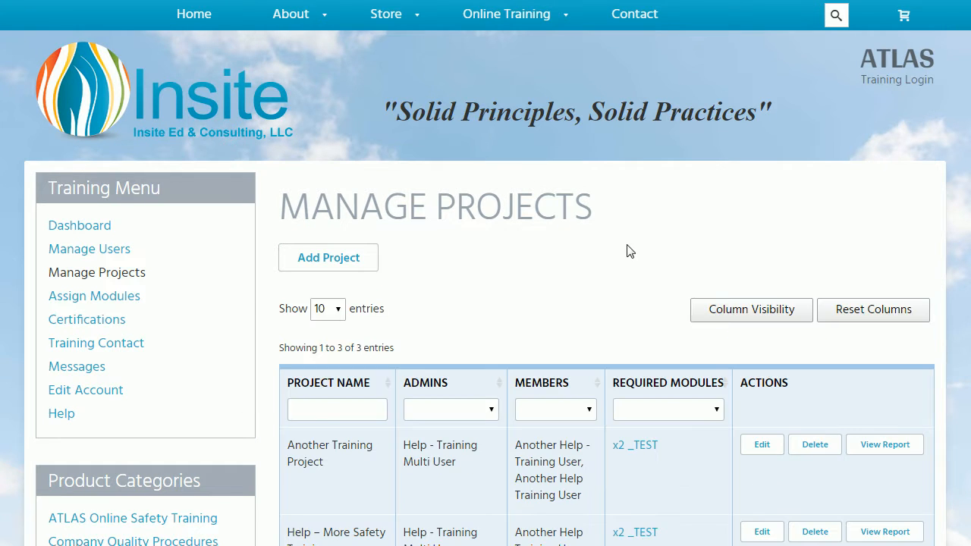
scroll(559, 264, down, 3)
scroll(559, 264, down, 1)
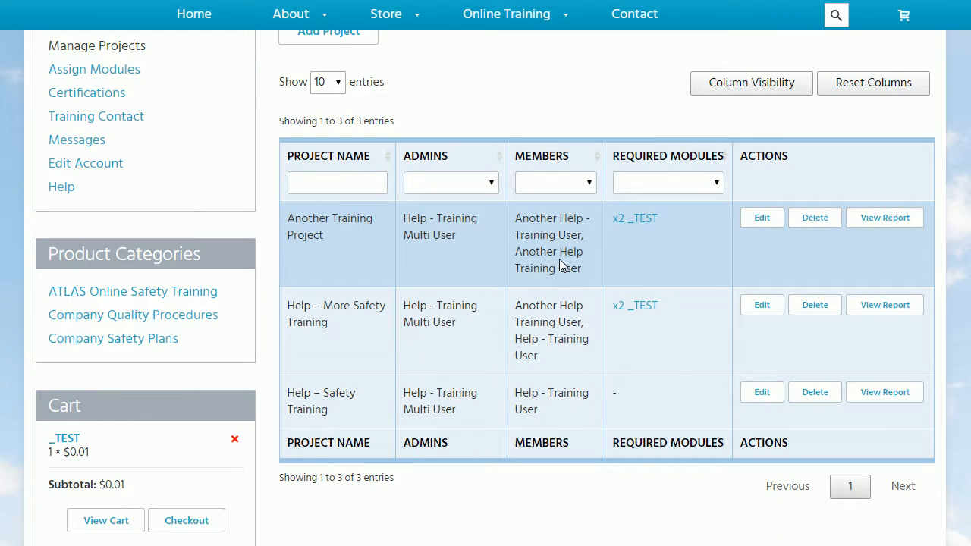
click(631, 221)
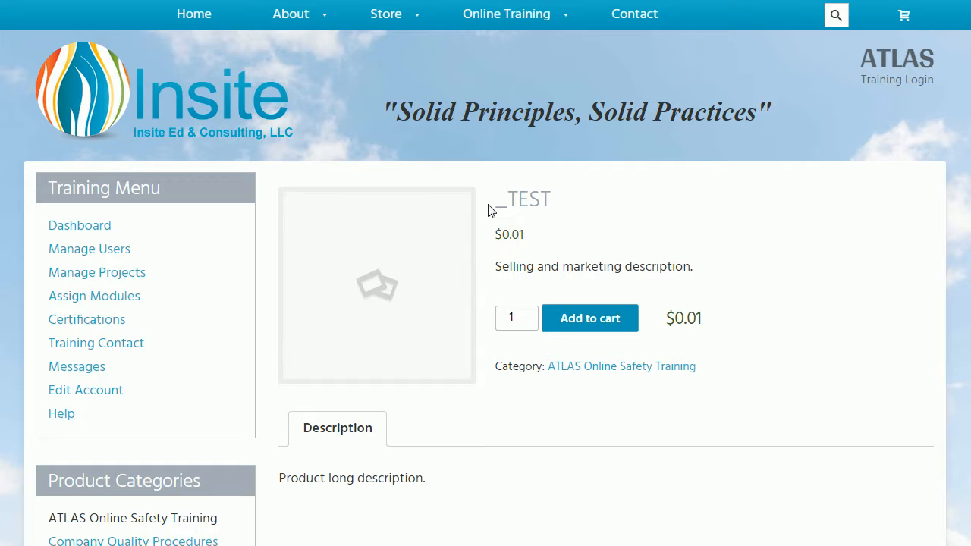
Put two _TEST modules in the cart and proceed to checkout
click(584, 320)
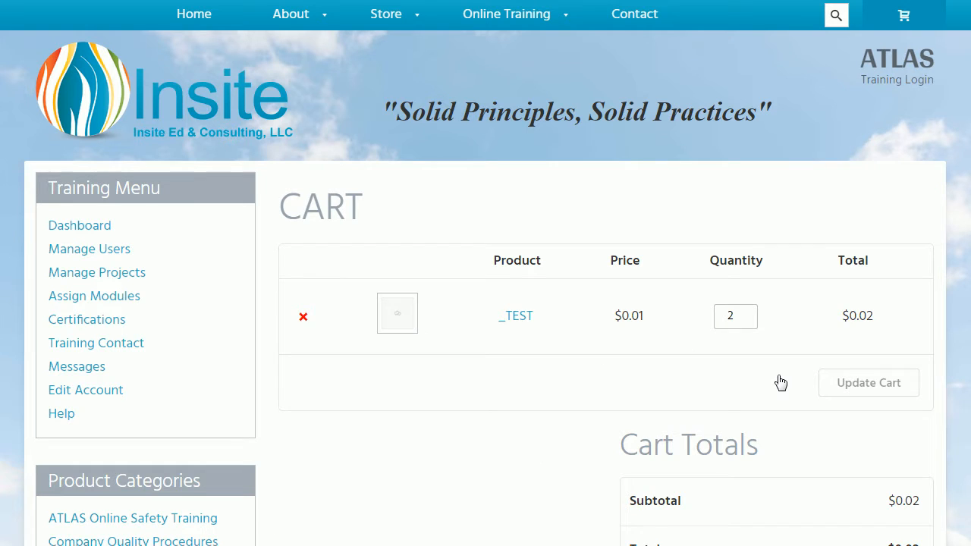
scroll(781, 382, down, 3)
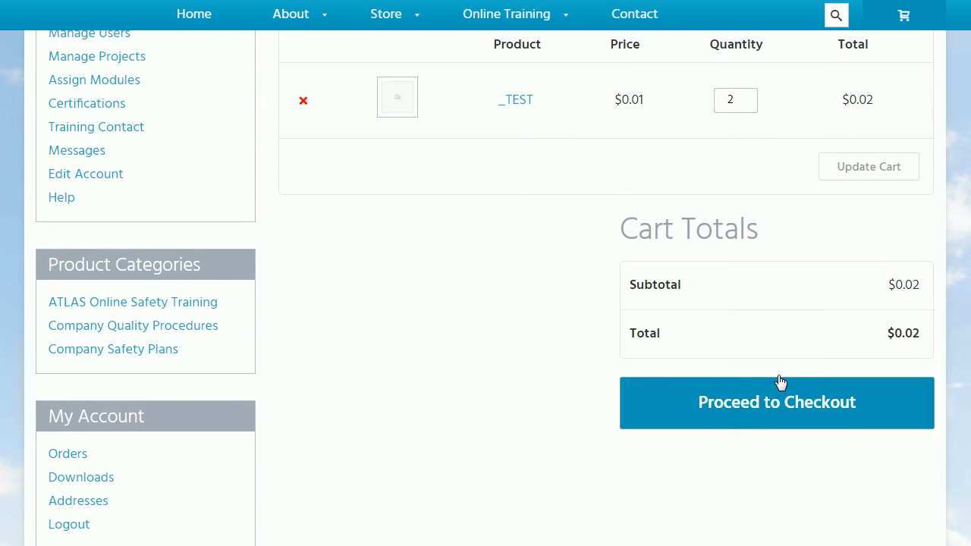
click(722, 418)
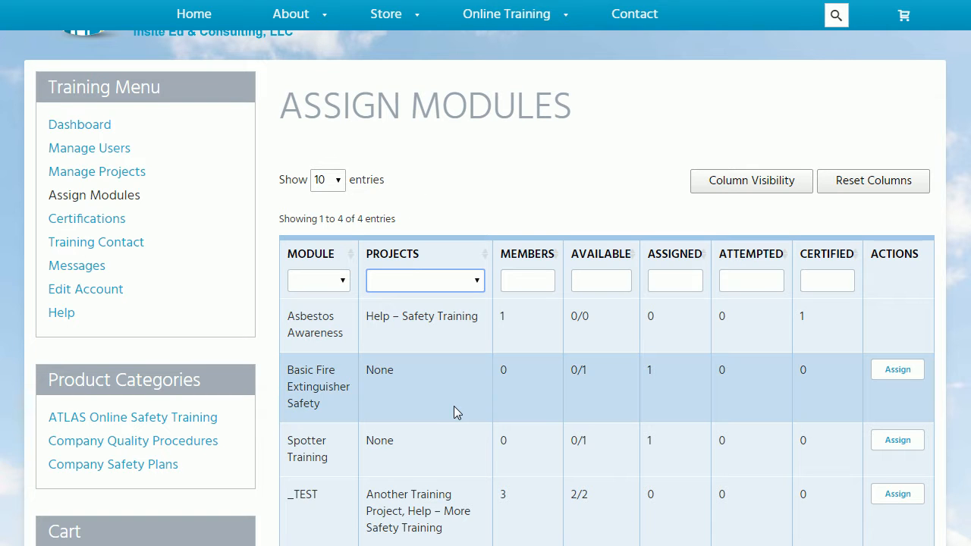
Filter the Assign Modules table by Another Training Project and open the user assignment page for _TEST
click(437, 282)
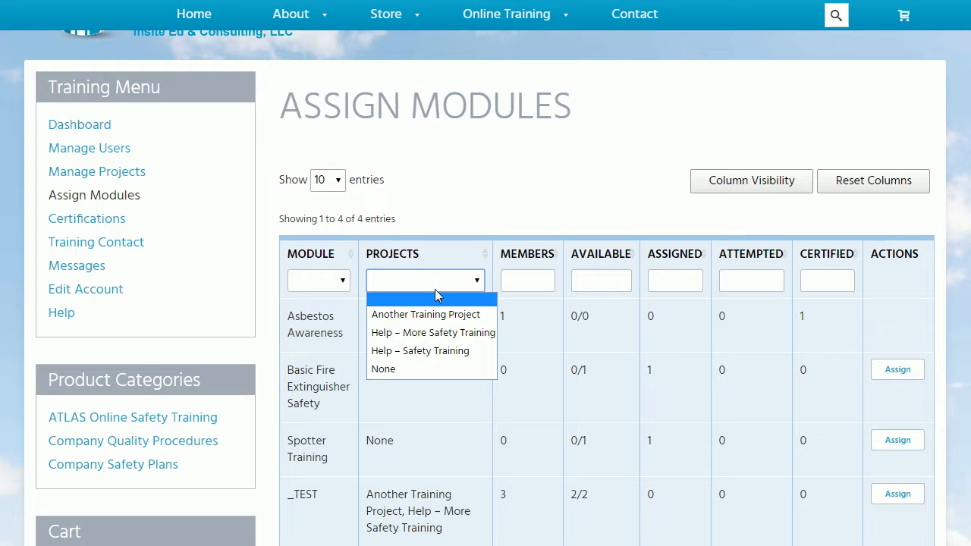
click(434, 315)
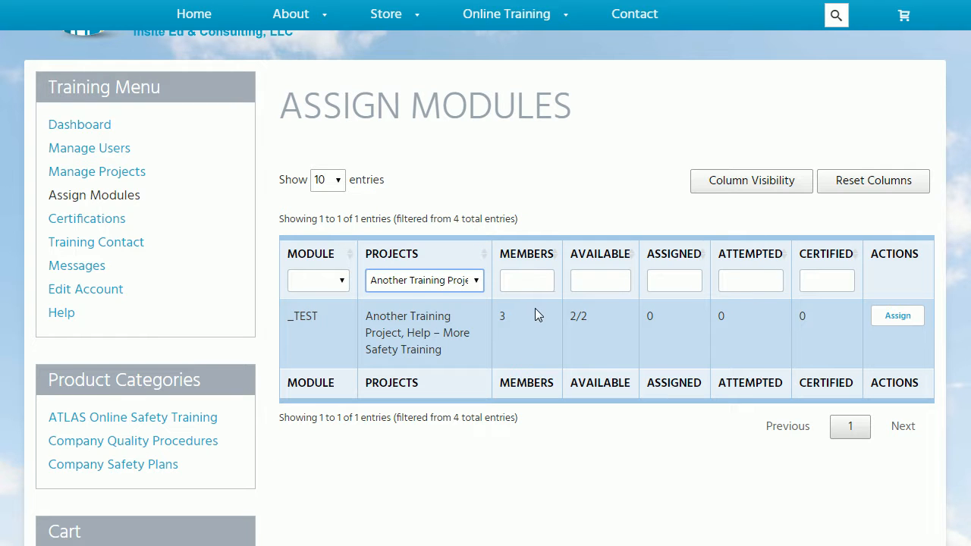
drag(596, 317, 568, 318)
click(905, 324)
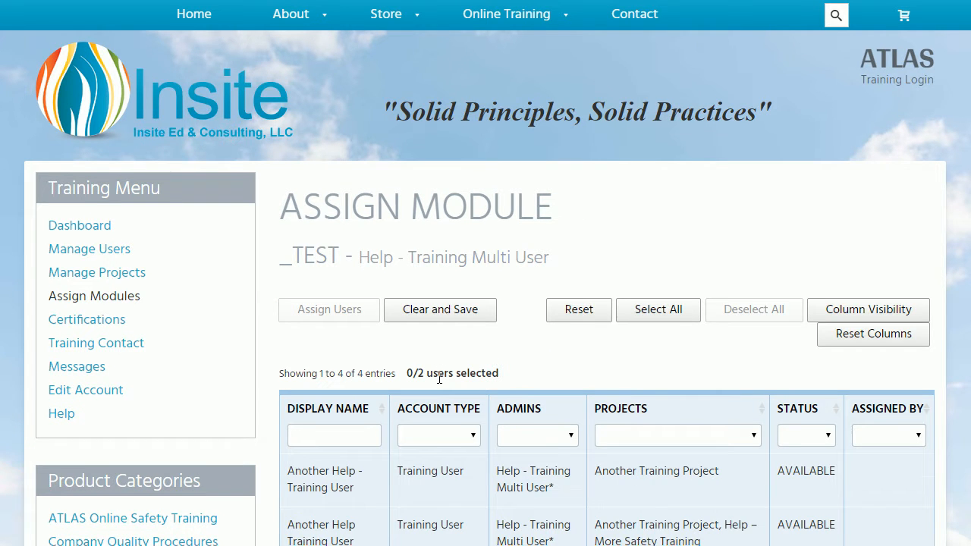
Filter the users by Another Training Project, select both of its members and assign them the _TEST module
scroll(439, 378, down, 3)
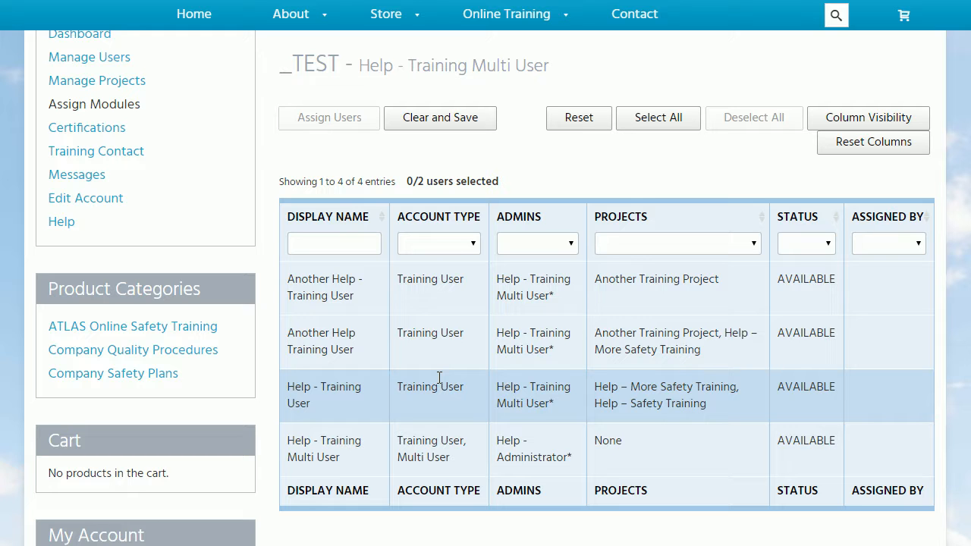
click(657, 243)
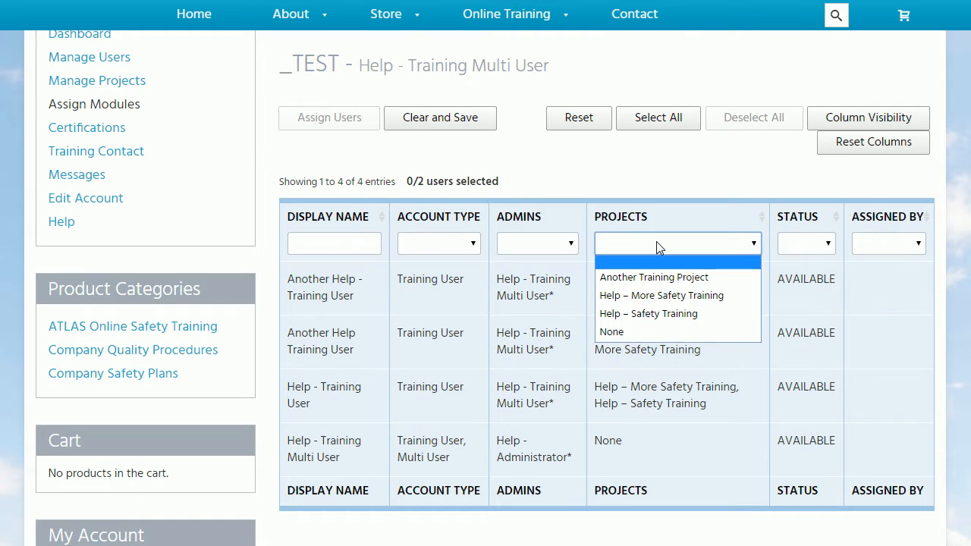
click(648, 278)
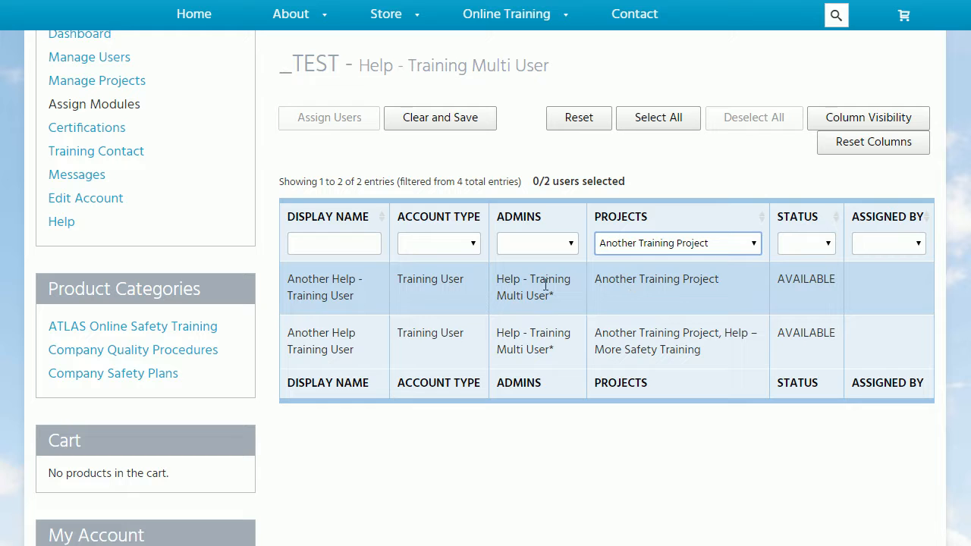
click(402, 286)
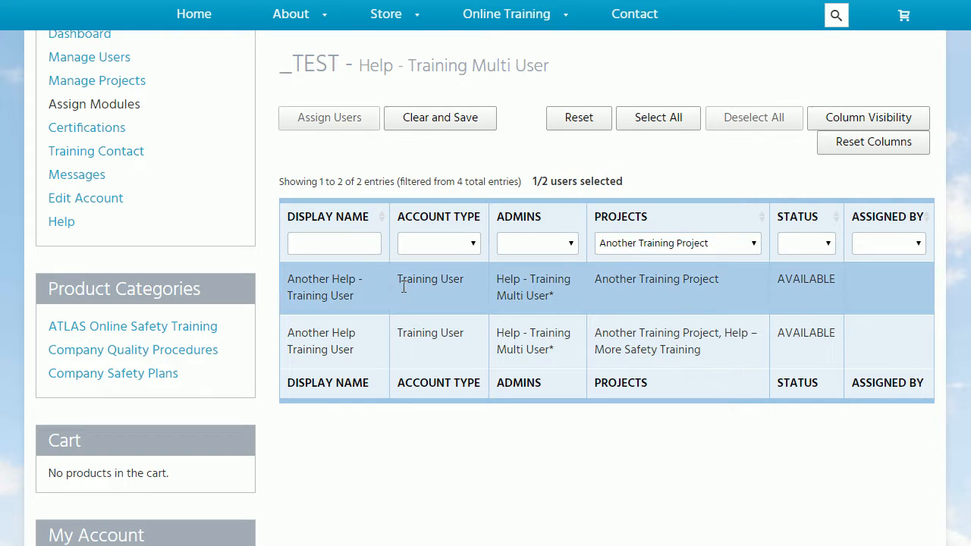
click(430, 327)
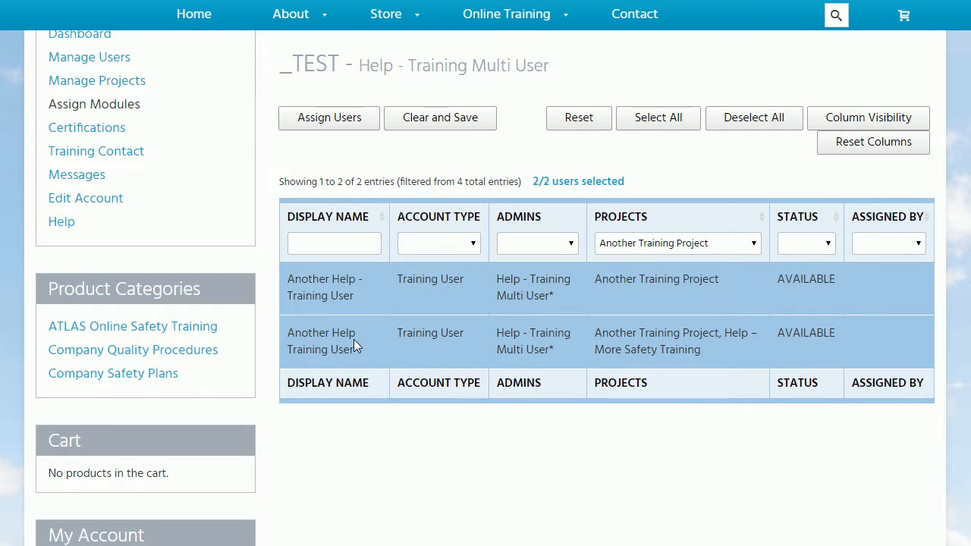
click(315, 126)
drag(635, 188, 533, 181)
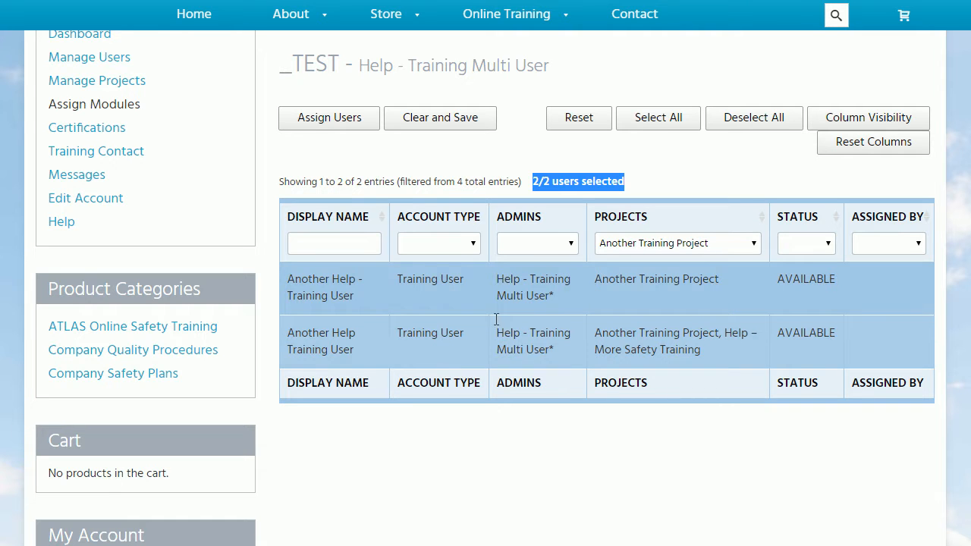
click(330, 129)
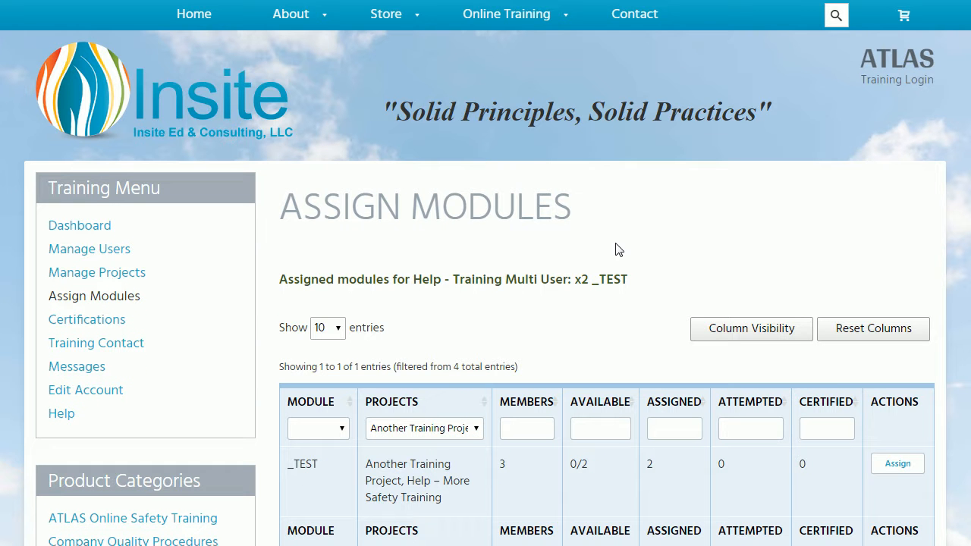
Check the availability of the _TEST module and examine its entries in the Certifications table
scroll(626, 245, down, 2)
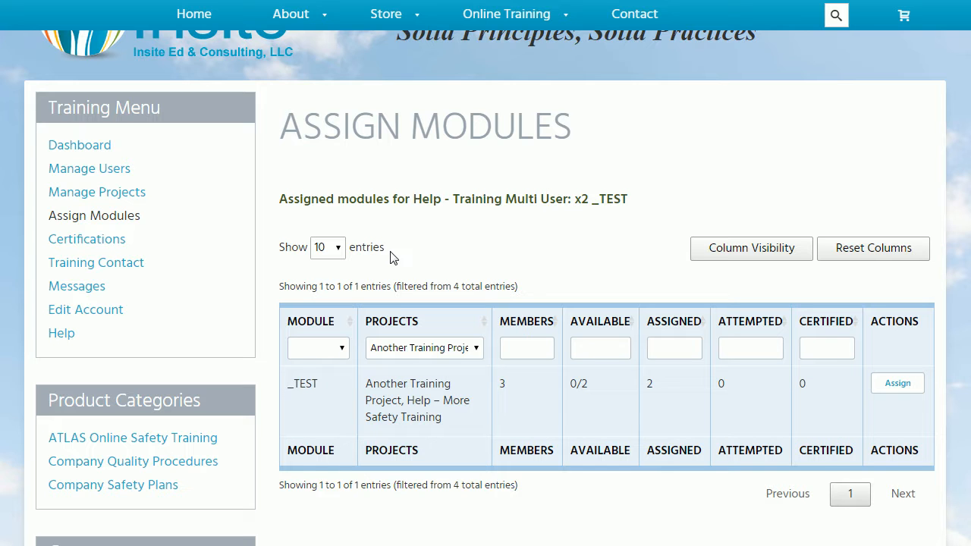
drag(596, 383, 568, 384)
click(112, 241)
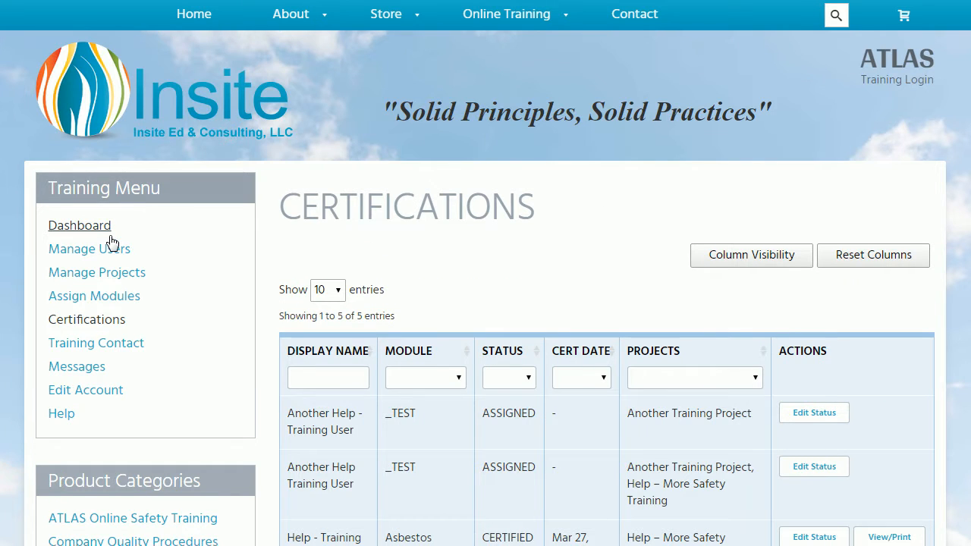
scroll(453, 254, down, 3)
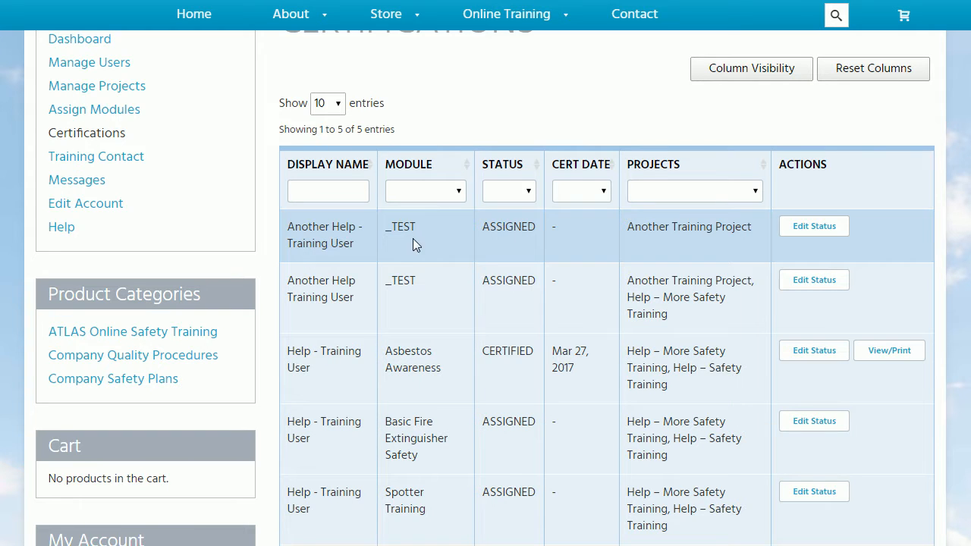
drag(383, 229, 423, 226)
drag(422, 290, 387, 285)
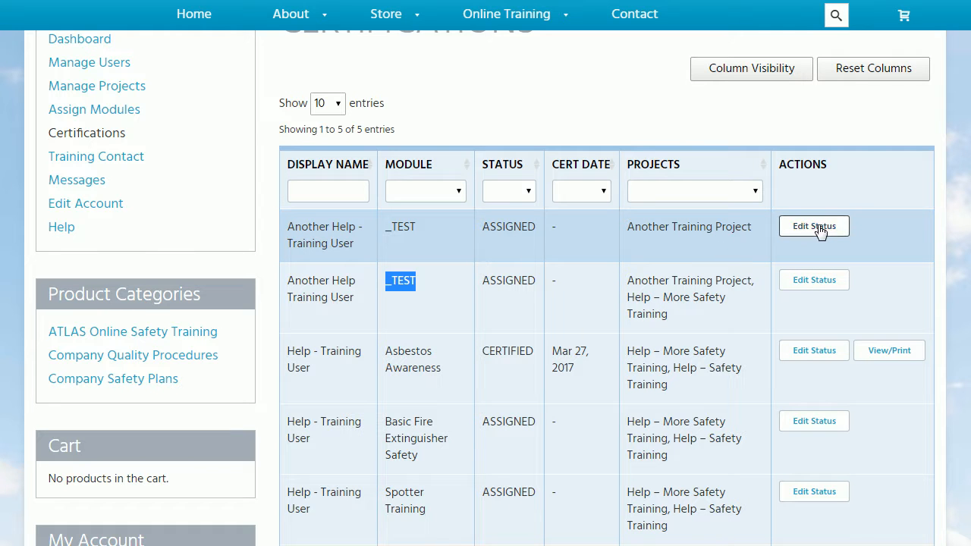
Update the _TEST certification of Another Help - Training User to Certified with the certification date April 5, 2017
click(819, 231)
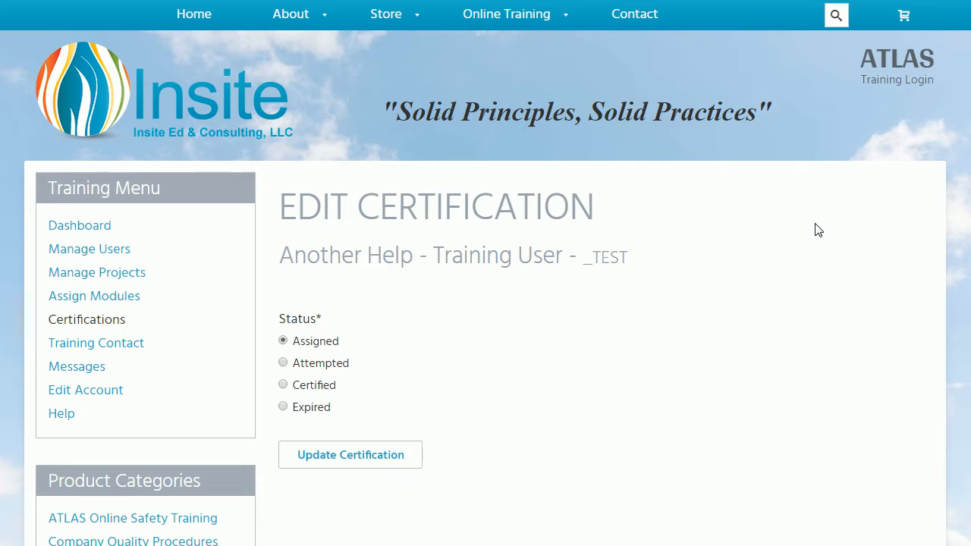
click(285, 387)
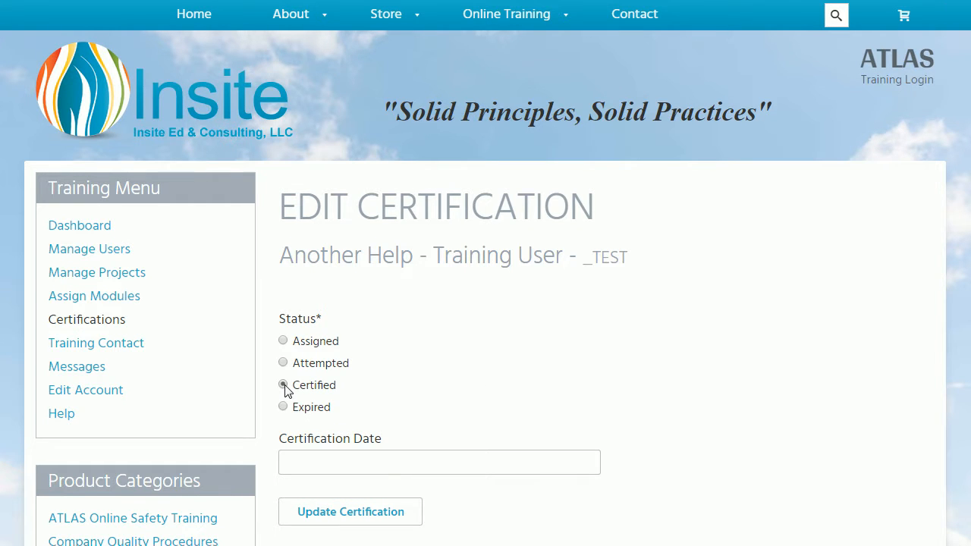
click(323, 469)
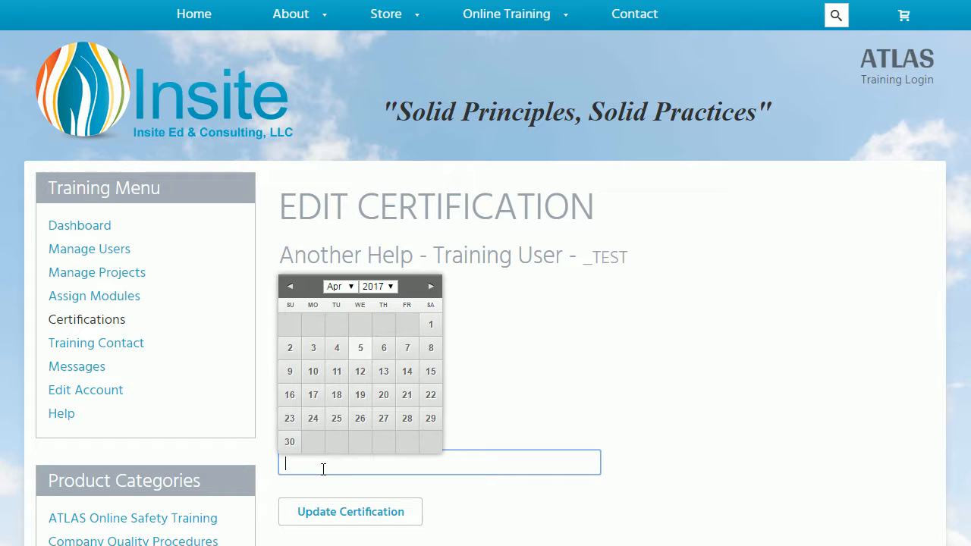
click(361, 349)
click(338, 521)
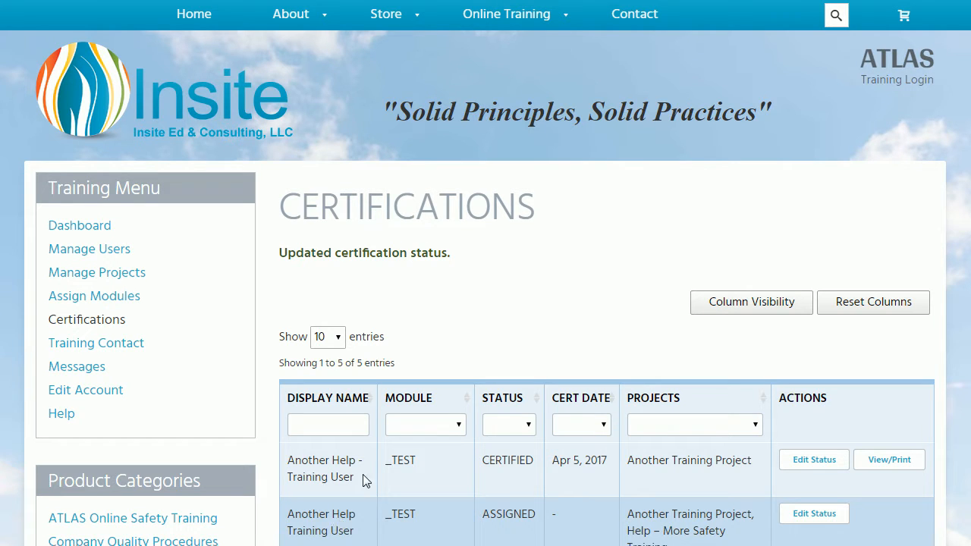
View the _TEST completion certificate of Another Help - Training User and close it
click(889, 461)
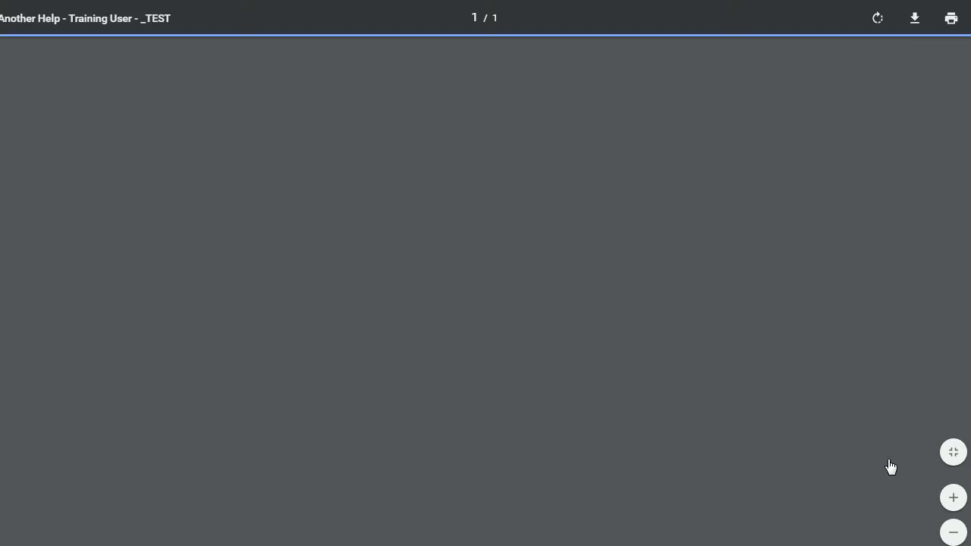
scroll(618, 388, down, 1)
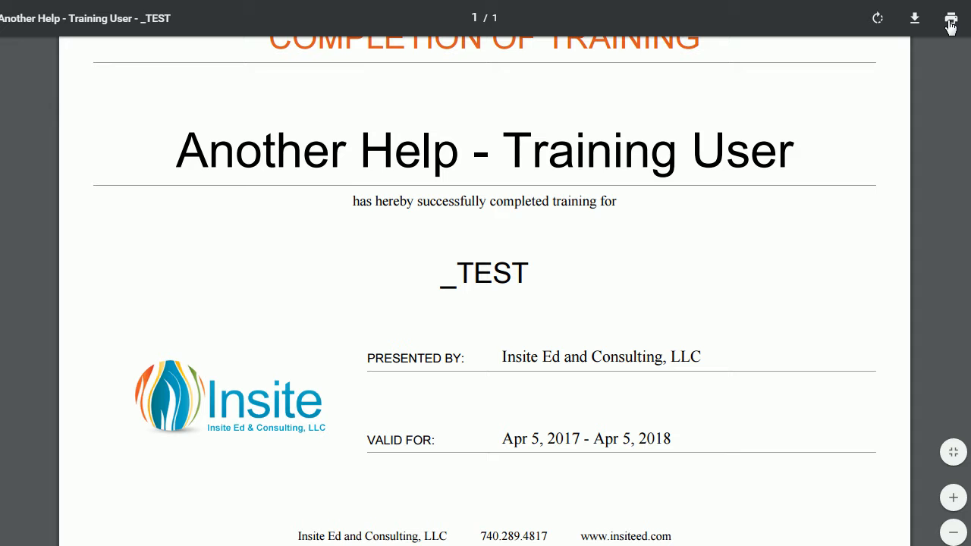
key(ctrl+w)
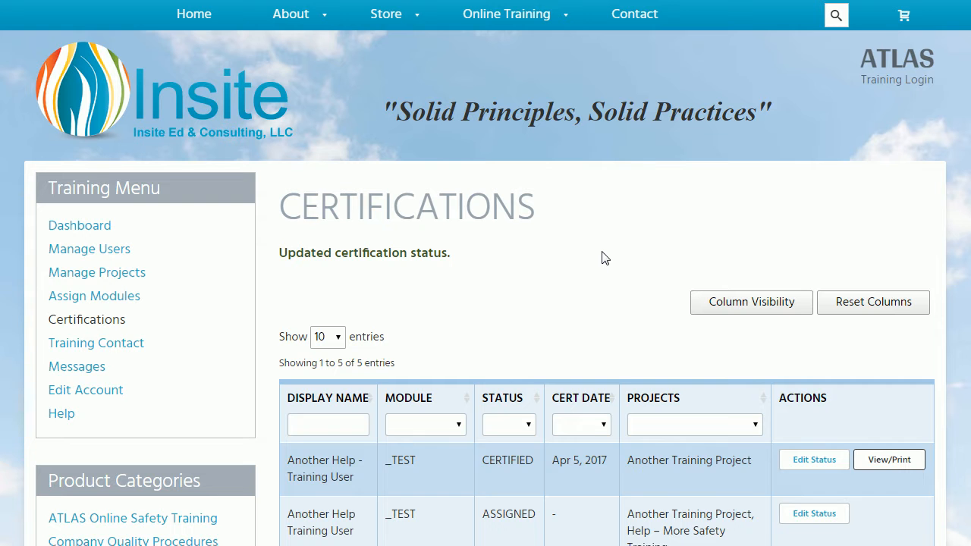
View the report for Another Training Project from Manage Projects, check the members' certification statuses and close it
scroll(290, 260, down, 1)
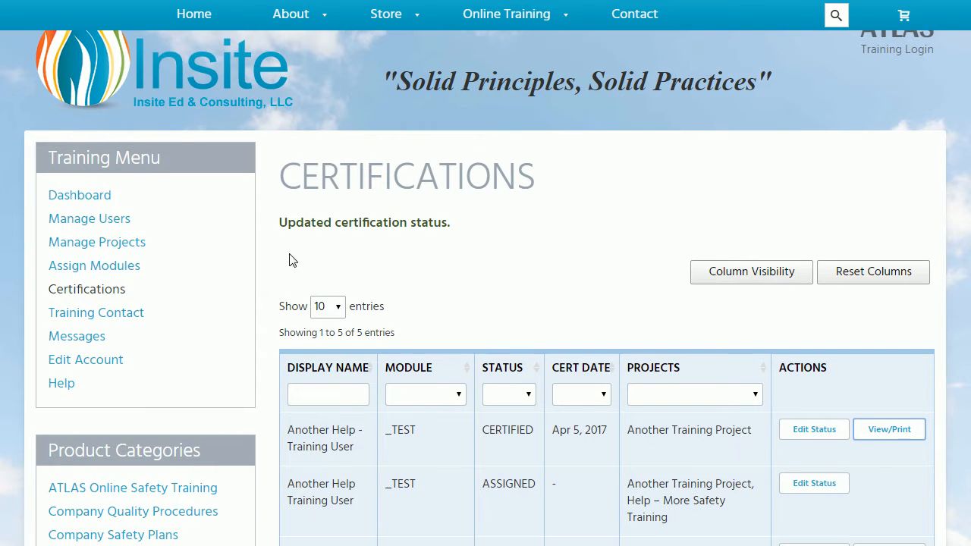
click(108, 250)
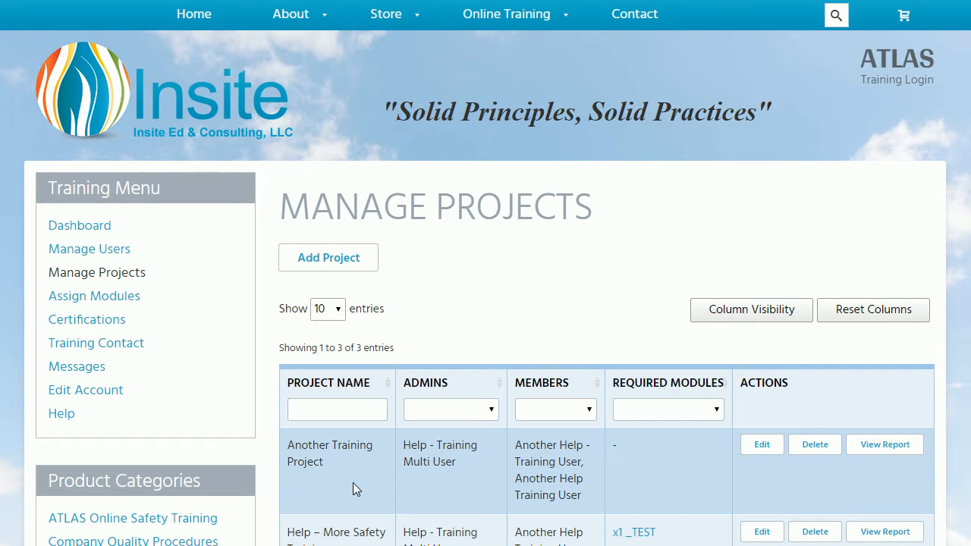
click(900, 453)
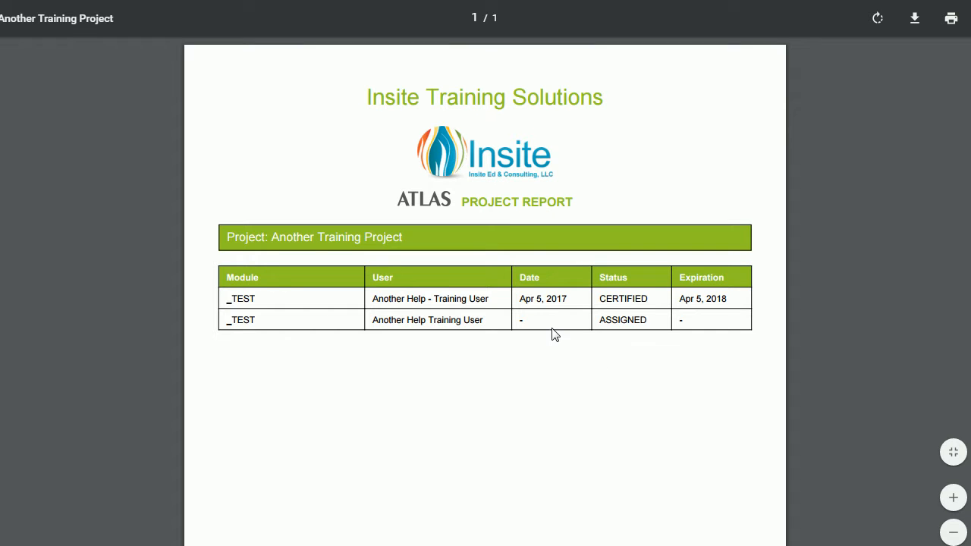
drag(599, 299, 679, 321)
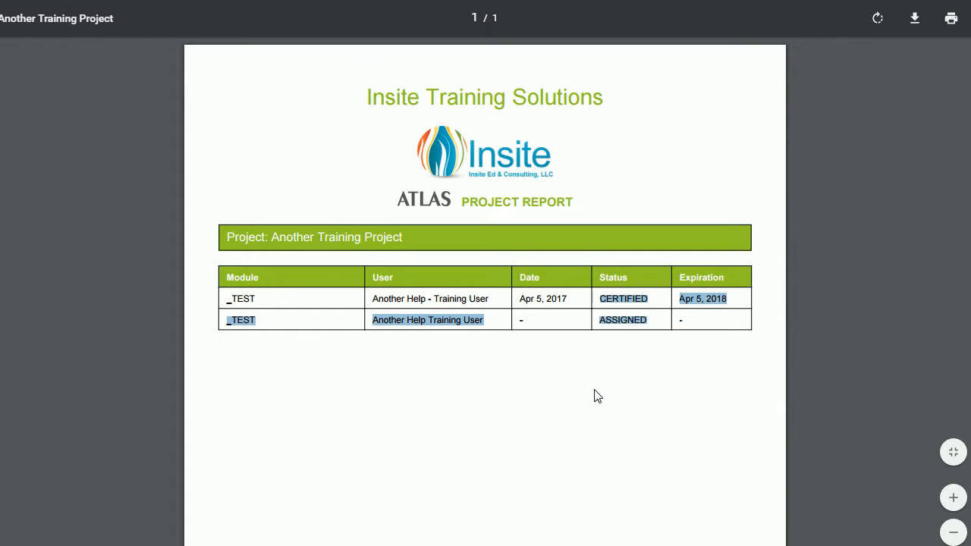
key(ctrl+w)
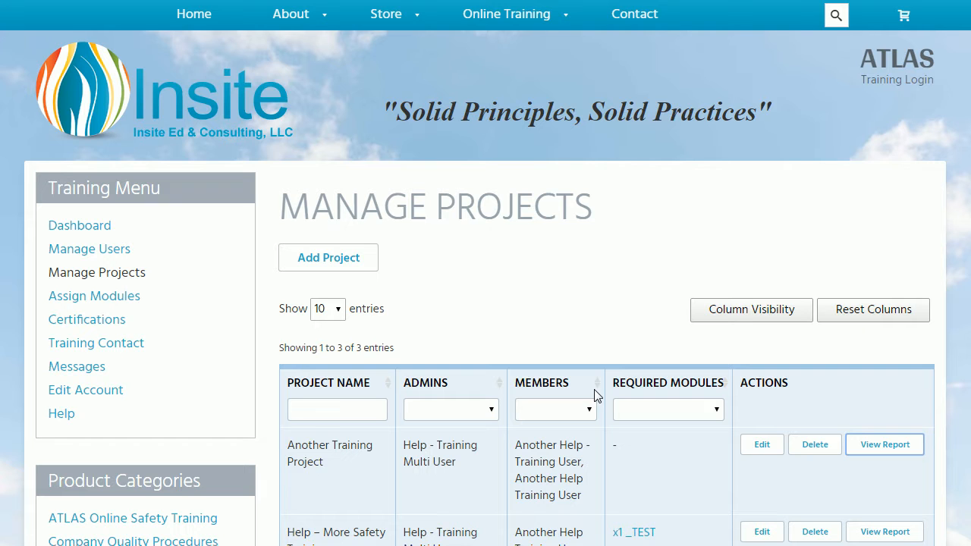
Reopen the _TEST certification of Another Help - Training User and examine the fields for the Attempted and Expired statuses
click(117, 322)
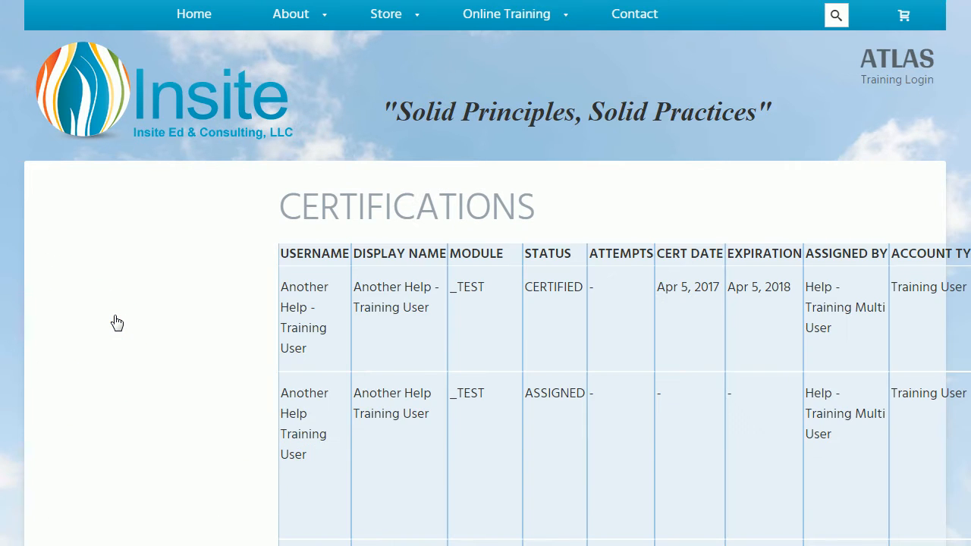
click(804, 428)
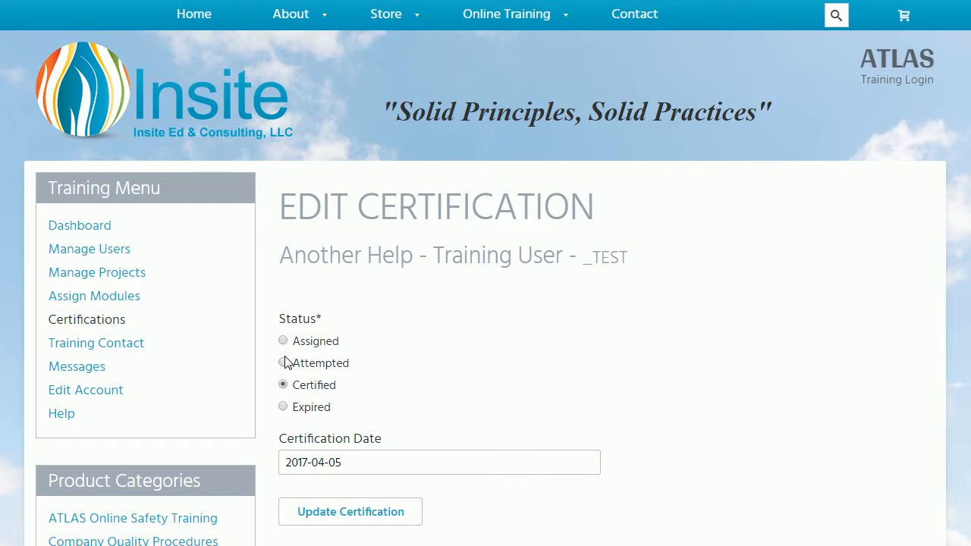
click(282, 364)
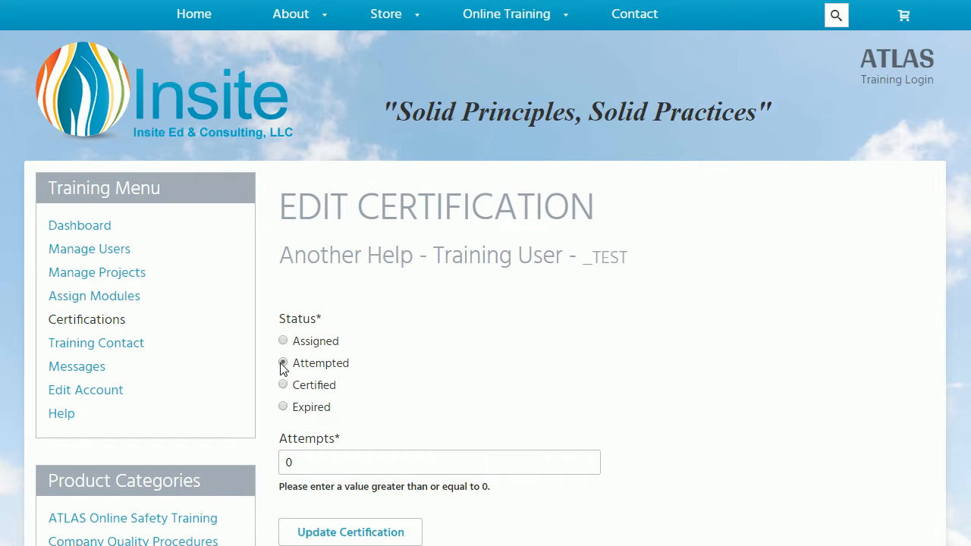
drag(319, 461, 251, 460)
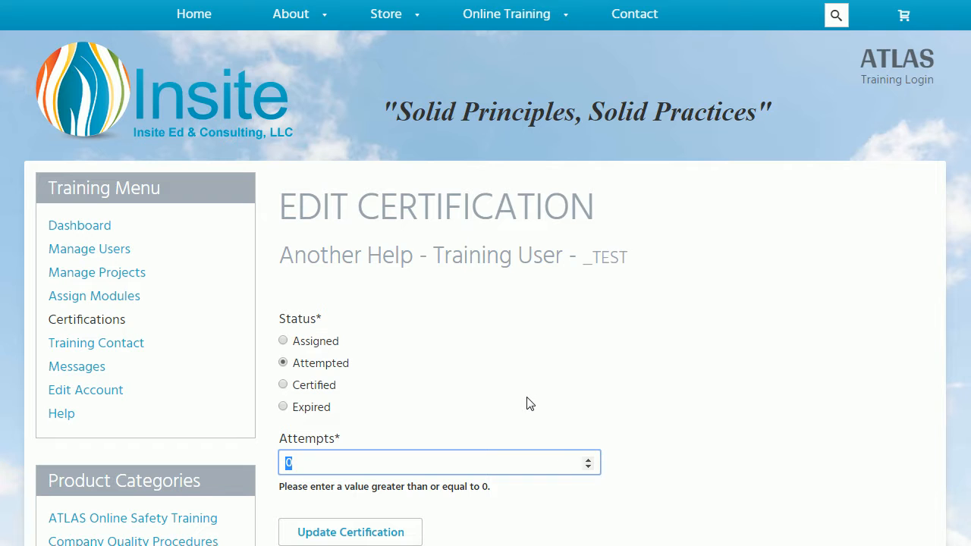
drag(278, 443, 358, 436)
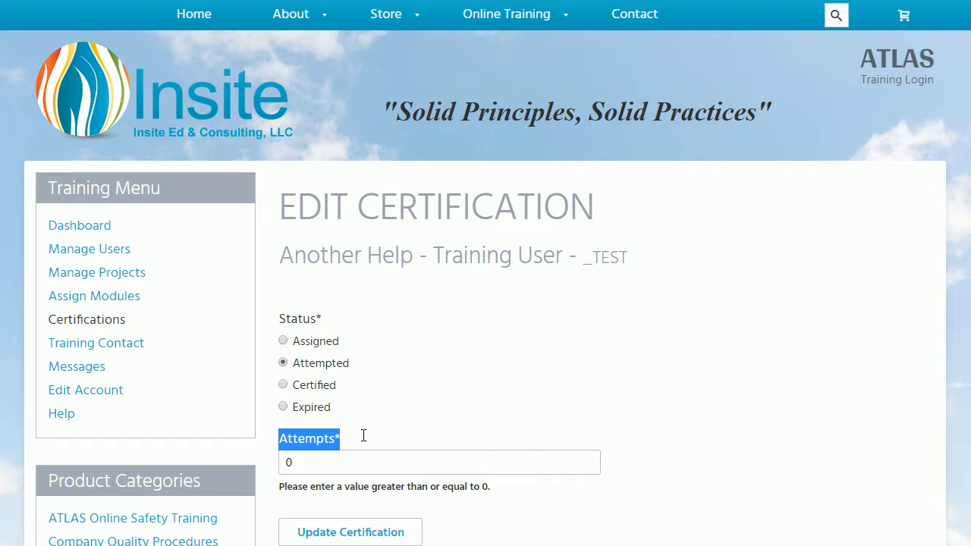
click(363, 435)
click(282, 407)
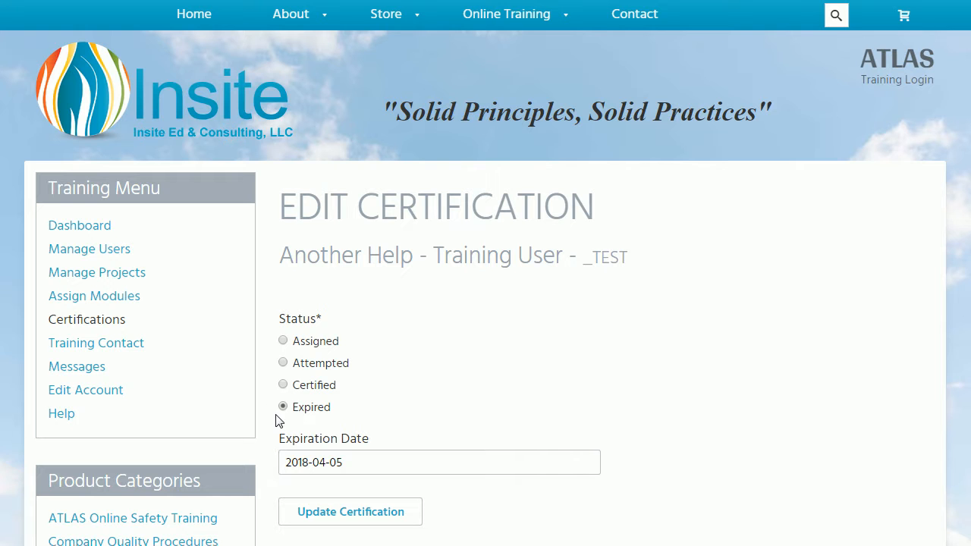
Examine the expiration date field and its calendar for the Expired status in the _TEST certification
drag(350, 460, 244, 453)
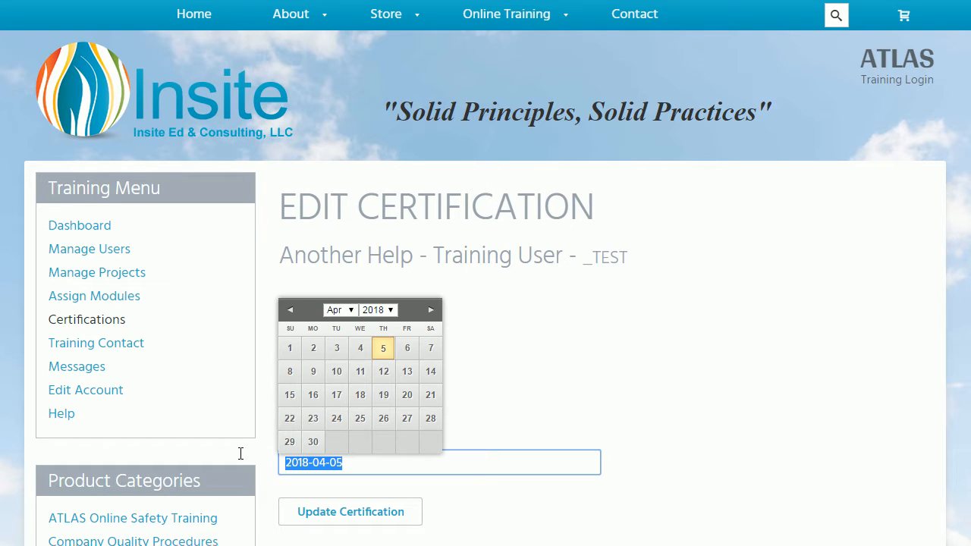
click(528, 339)
scroll(455, 341, down, 2)
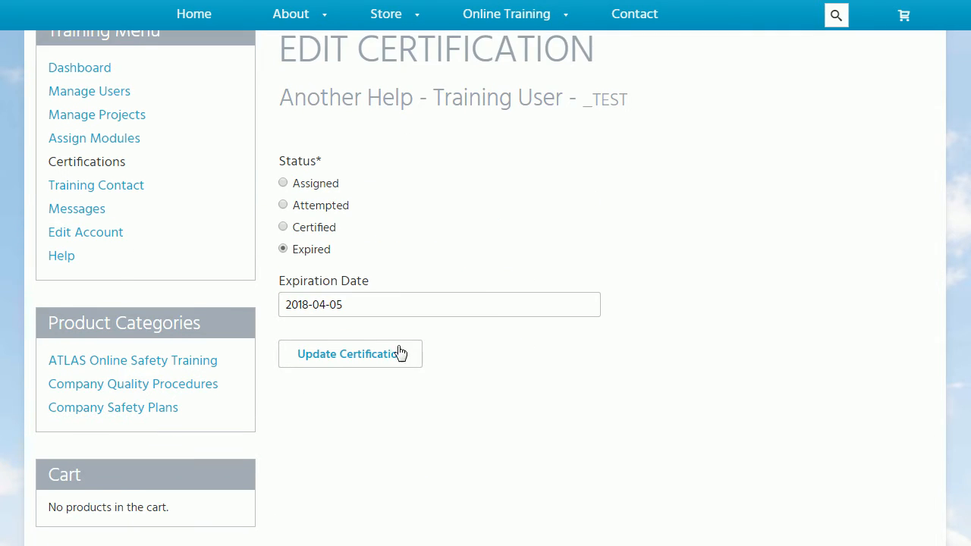
click(372, 354)
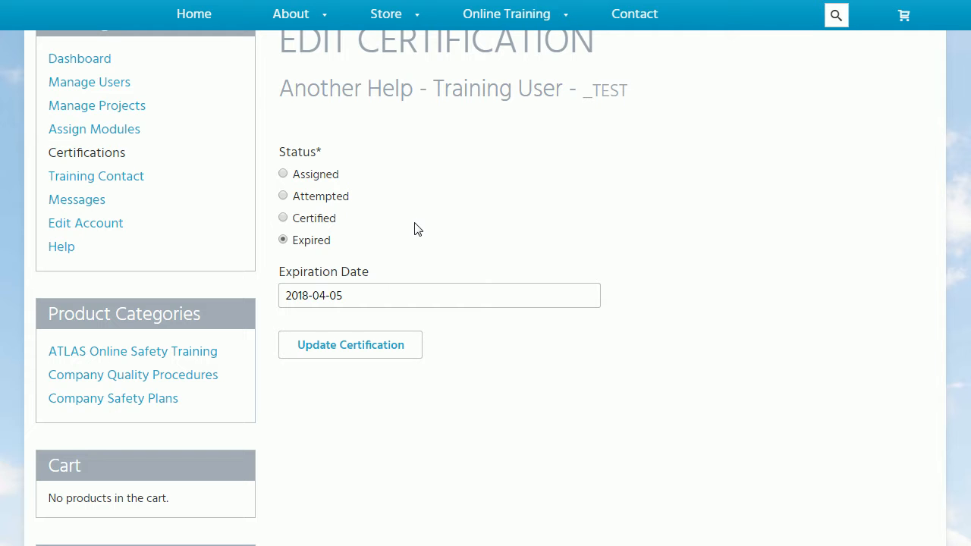
Send the primary training administrator a Training Contact message reading "Message"
click(119, 181)
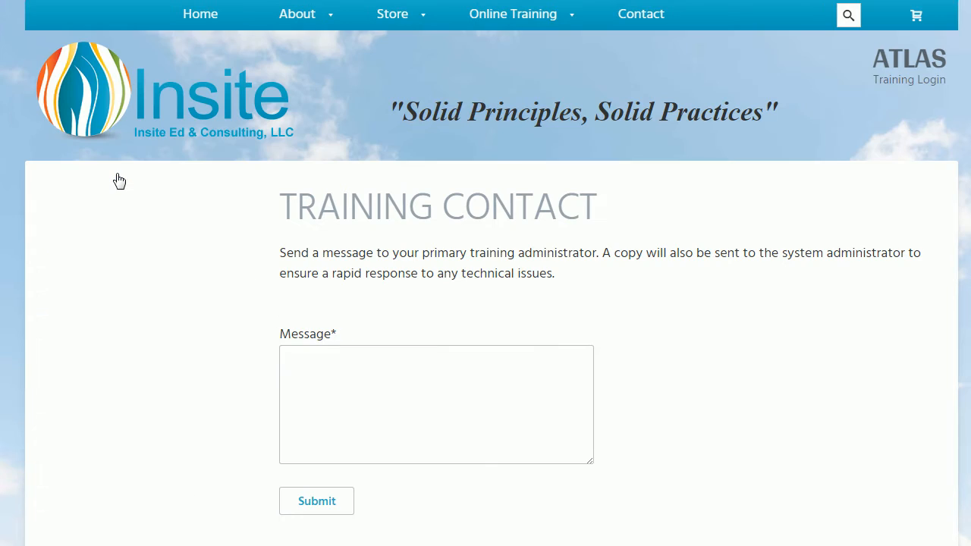
click(330, 366)
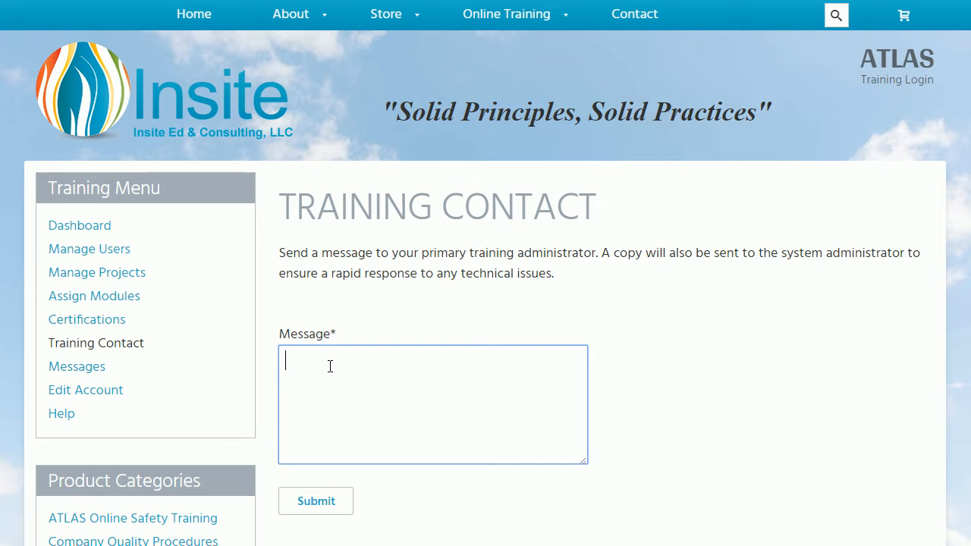
text(Message)
click(313, 501)
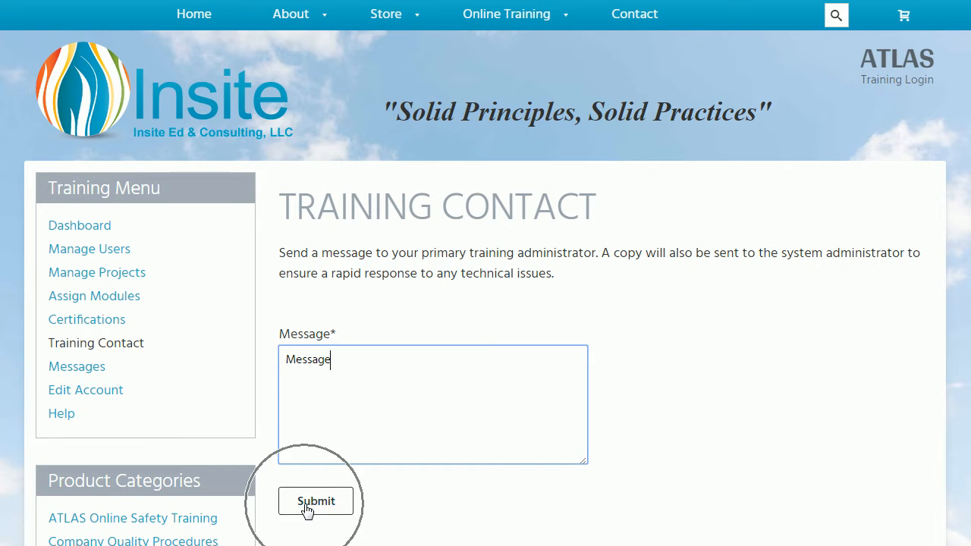
Start a new message under Messages, check the available recipients and review the empty form
click(78, 367)
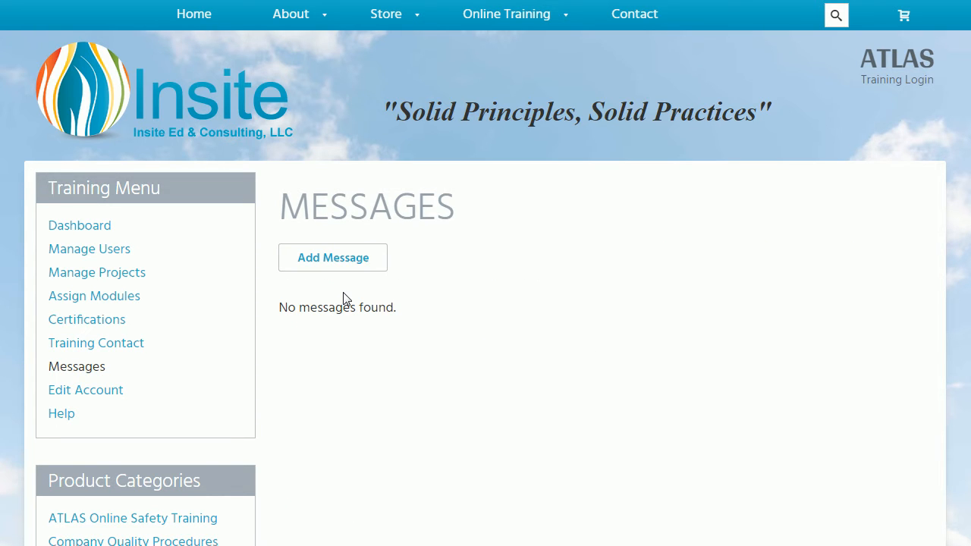
click(339, 262)
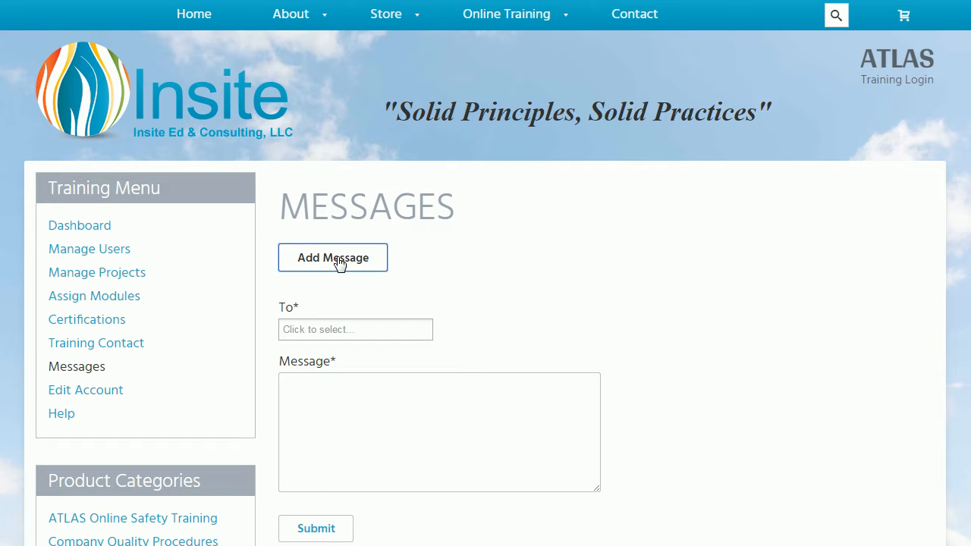
click(327, 326)
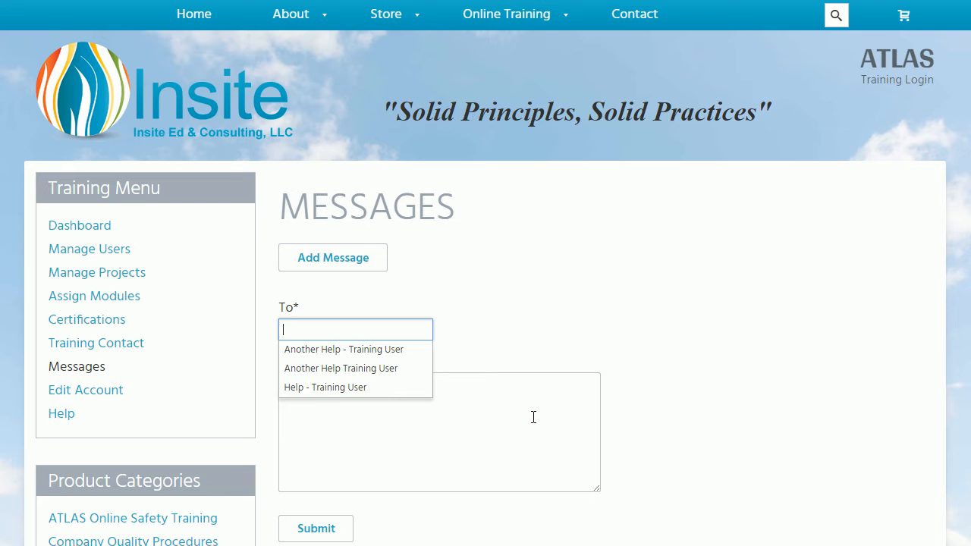
click(551, 295)
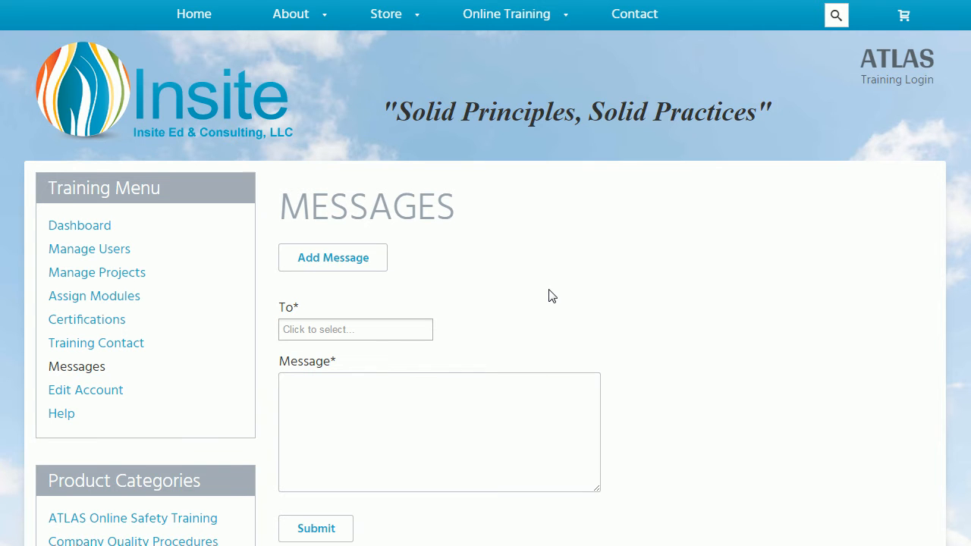
scroll(551, 296, down, 2)
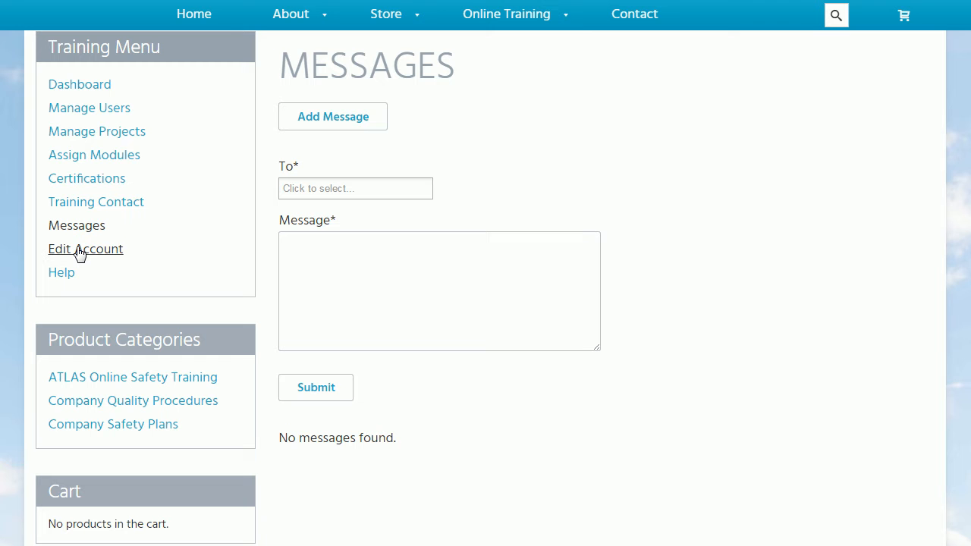
Review the Edit Account fields, including password and remediation count, and open and cancel the logo file selection
click(81, 251)
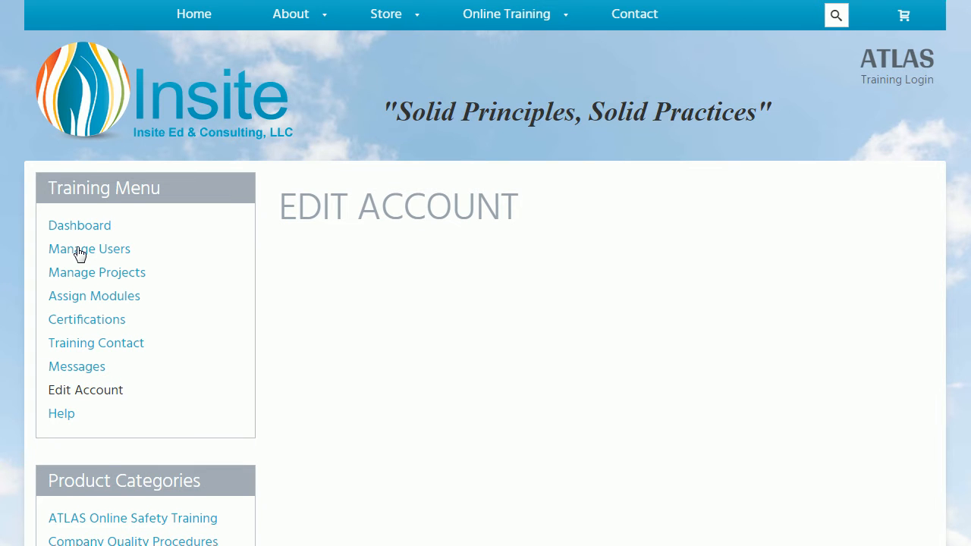
scroll(607, 255, down, 4)
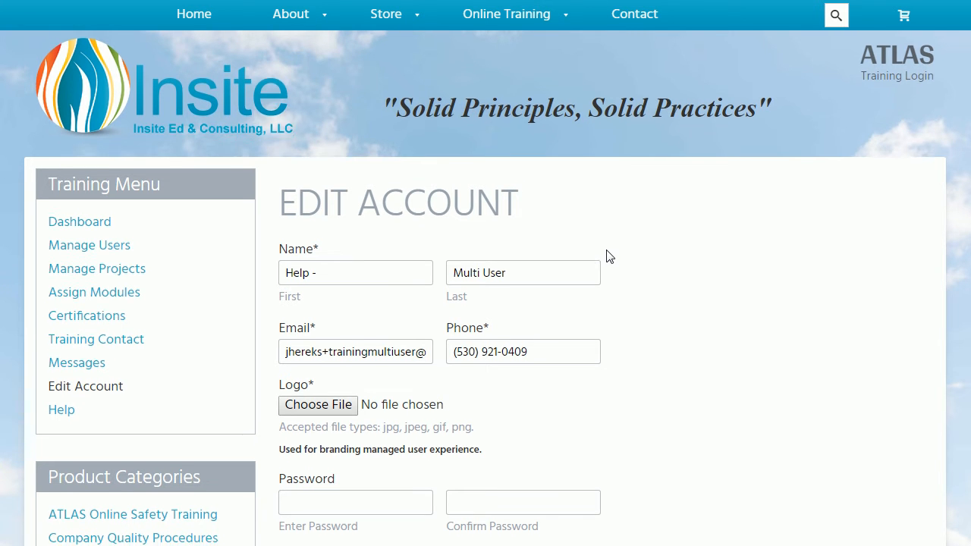
scroll(607, 256, down, 1)
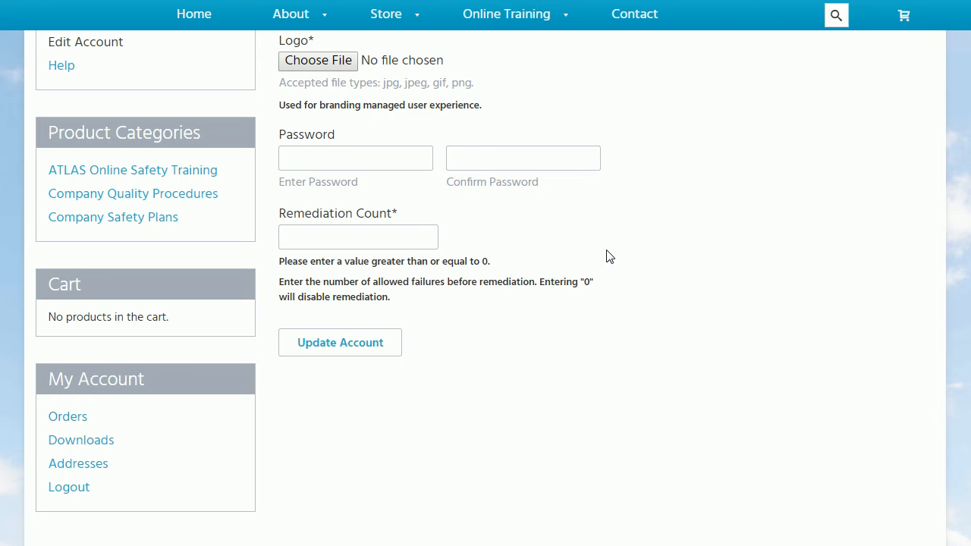
scroll(607, 255, up, 5)
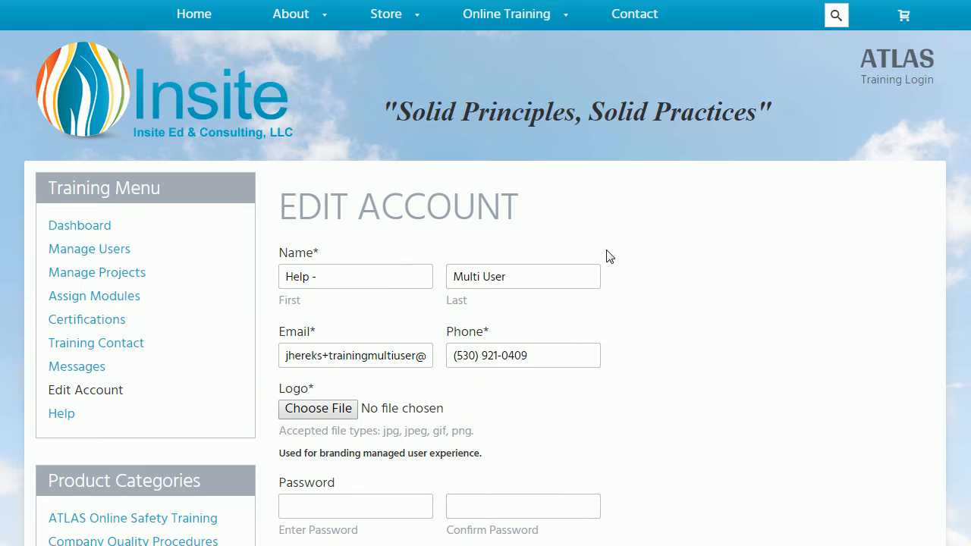
scroll(607, 255, down, 2)
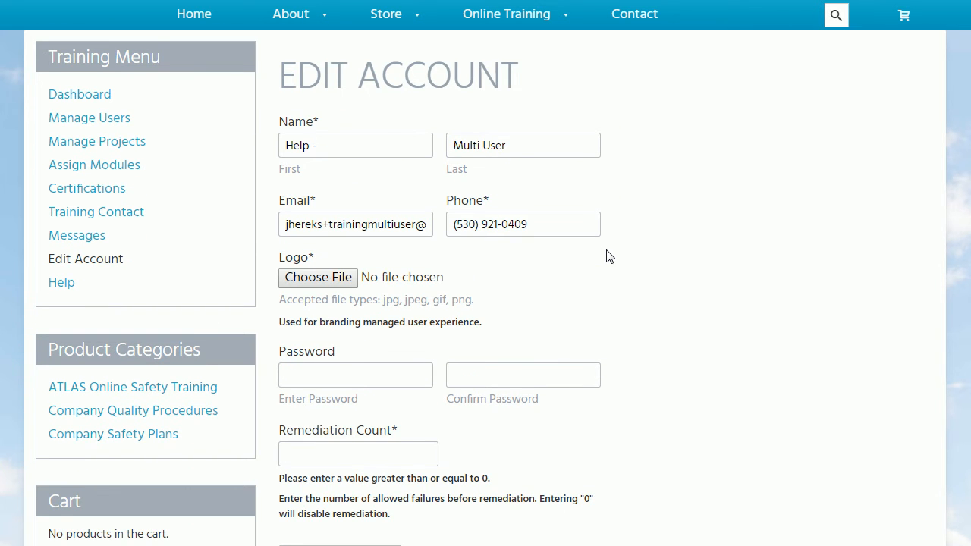
click(328, 279)
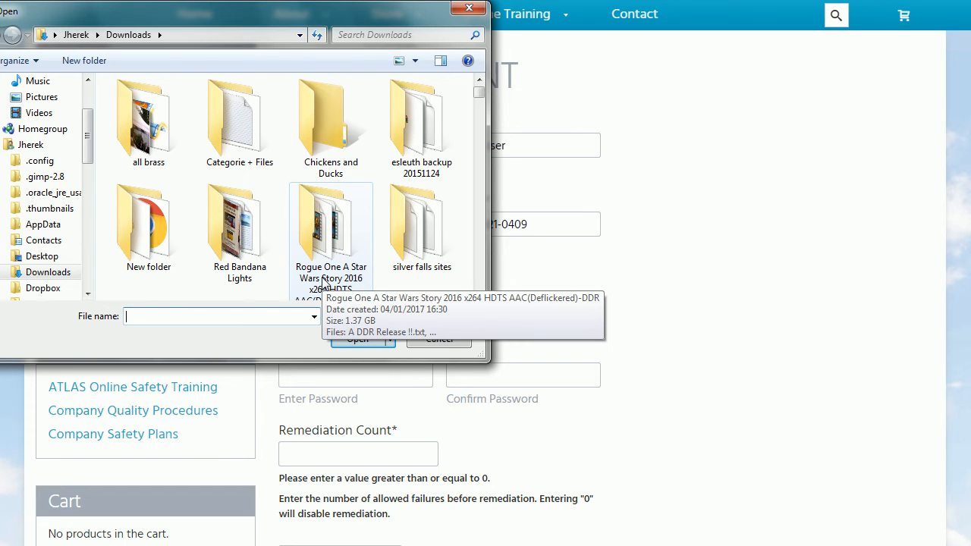
click(460, 10)
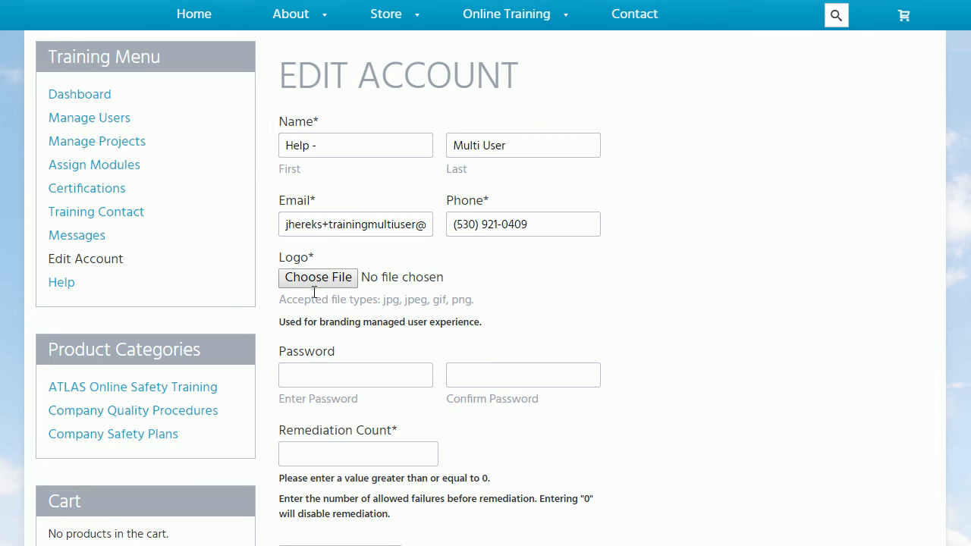
Browse the ATLAS Online Safety Training product category and open the _TEST product page
click(151, 388)
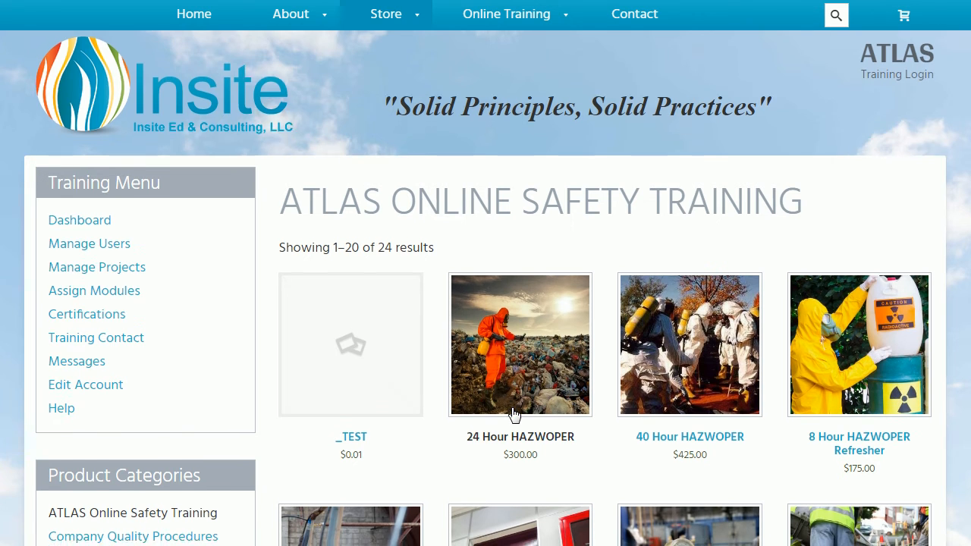
scroll(514, 413, down, 5)
scroll(514, 413, up, 5)
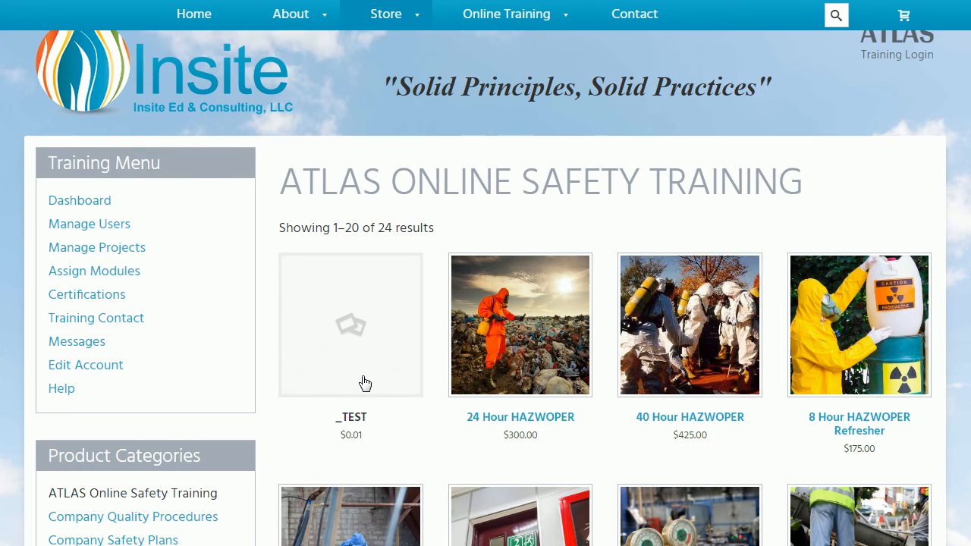
click(365, 383)
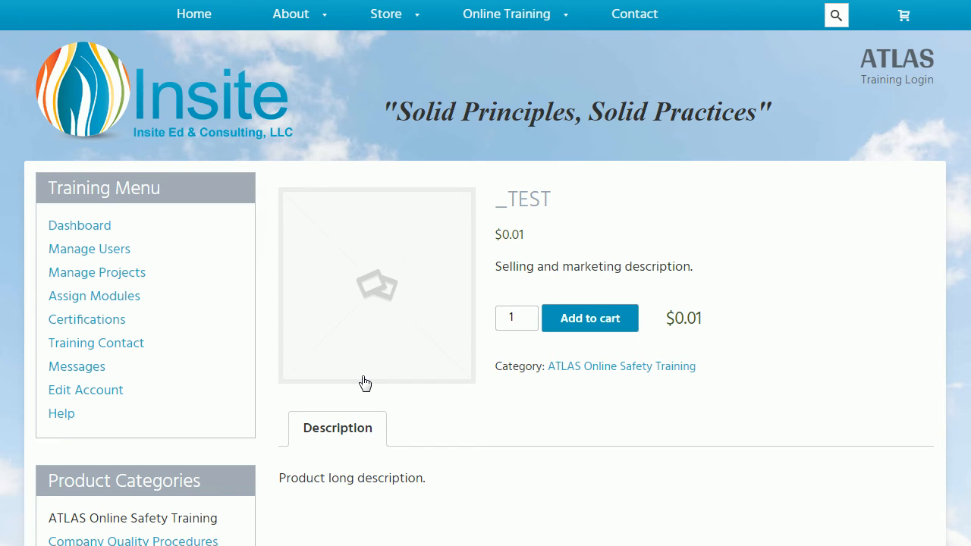